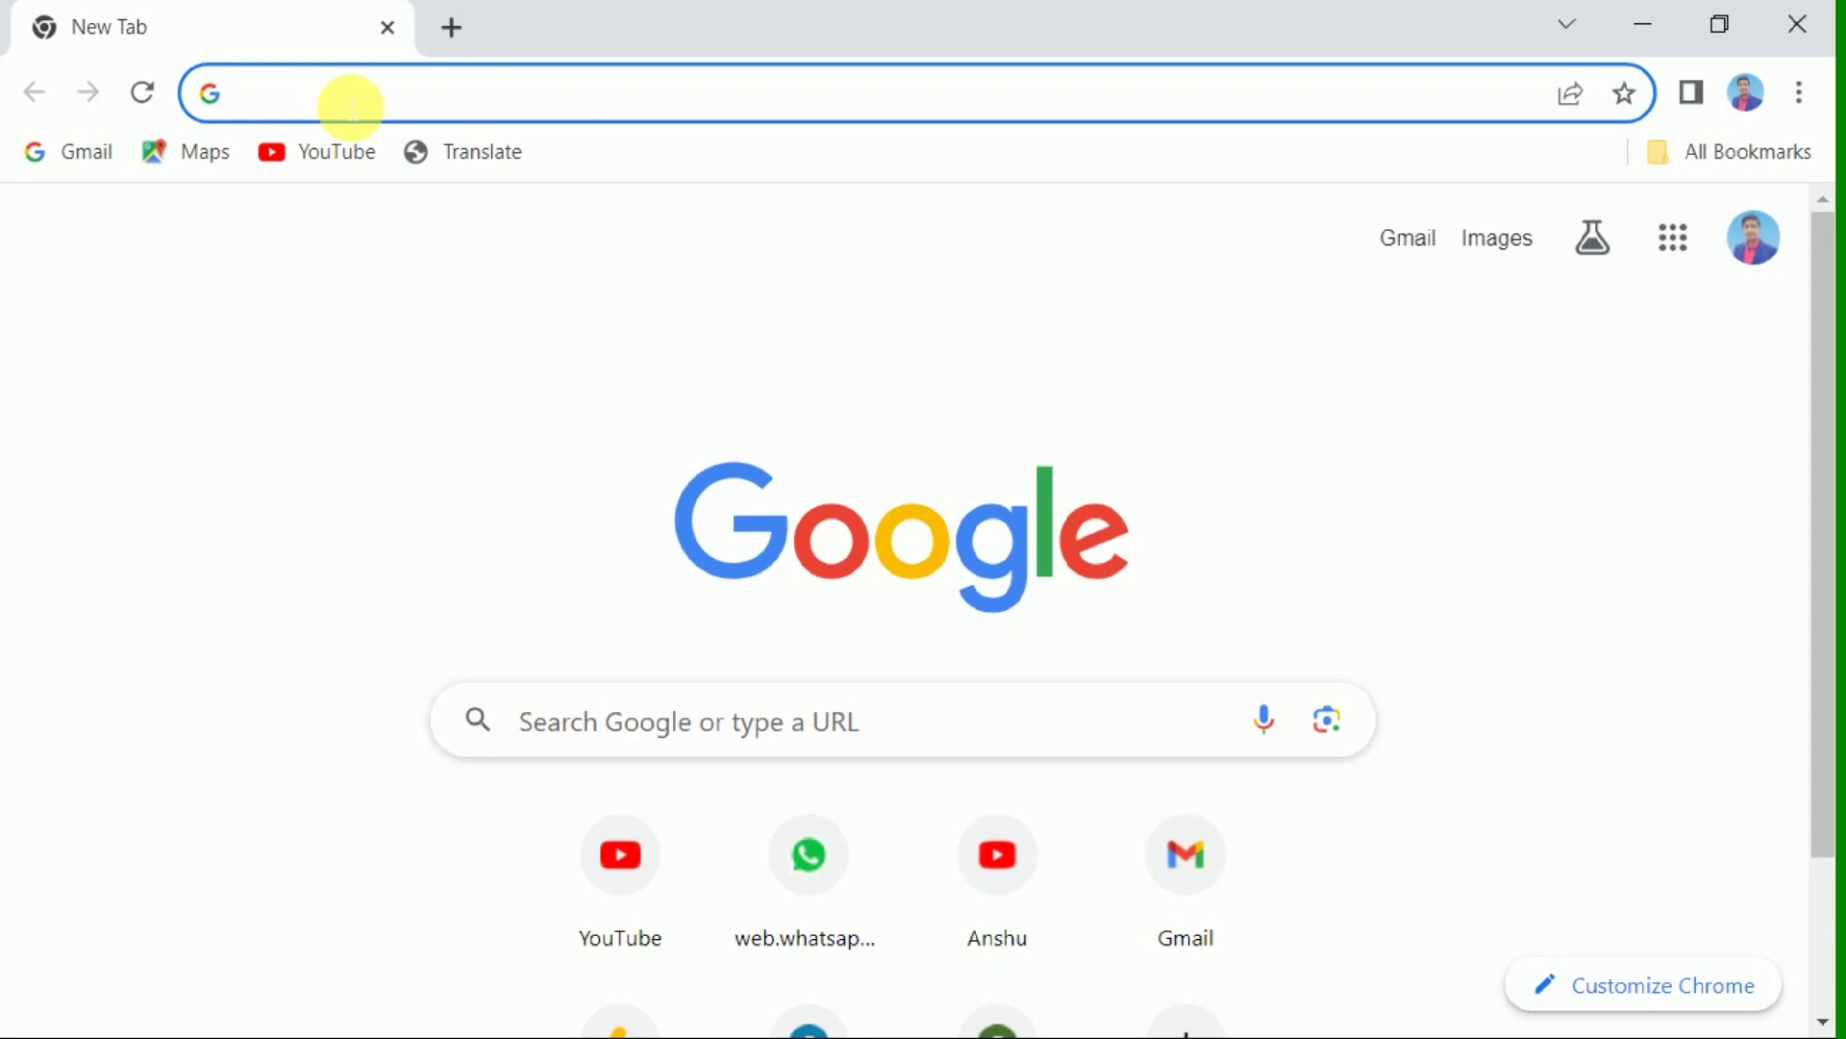
Search for sbionline, continue to the OnlineSBI personal banking login form and activate the Username field
type("sbionline")
key("Return")
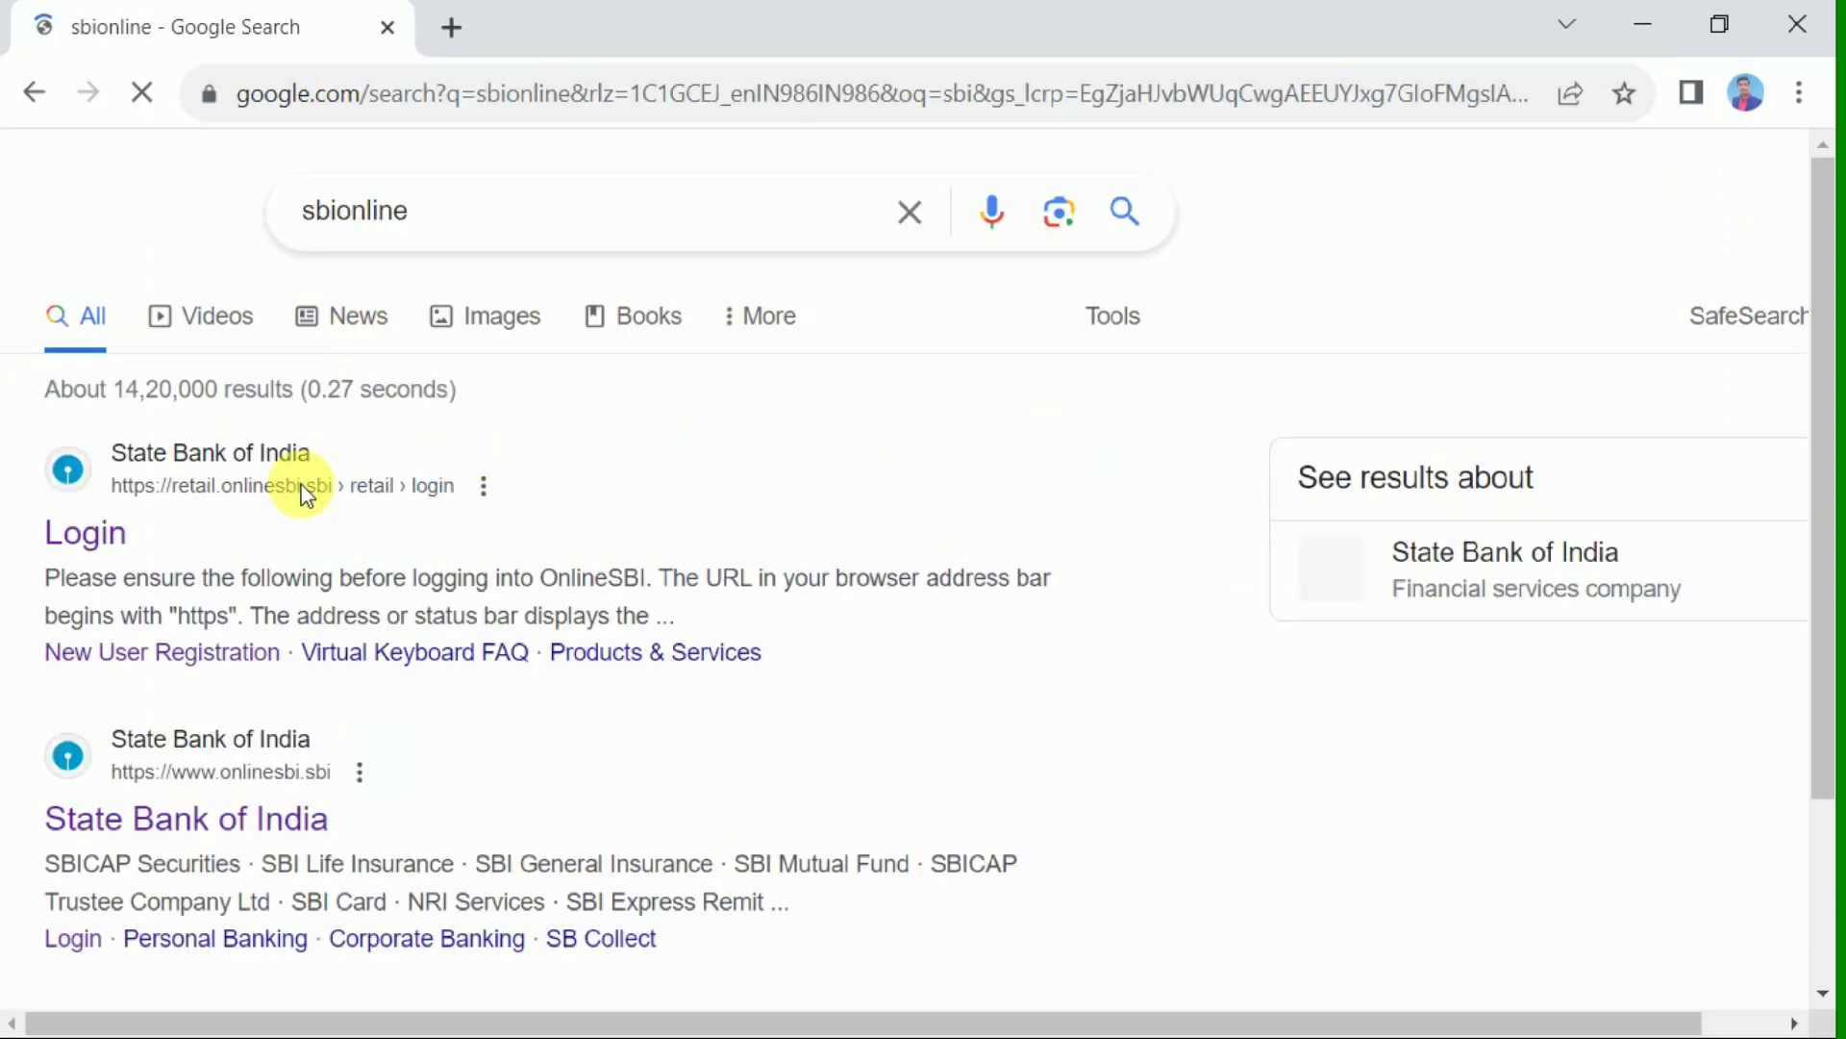
left_click(112, 550)
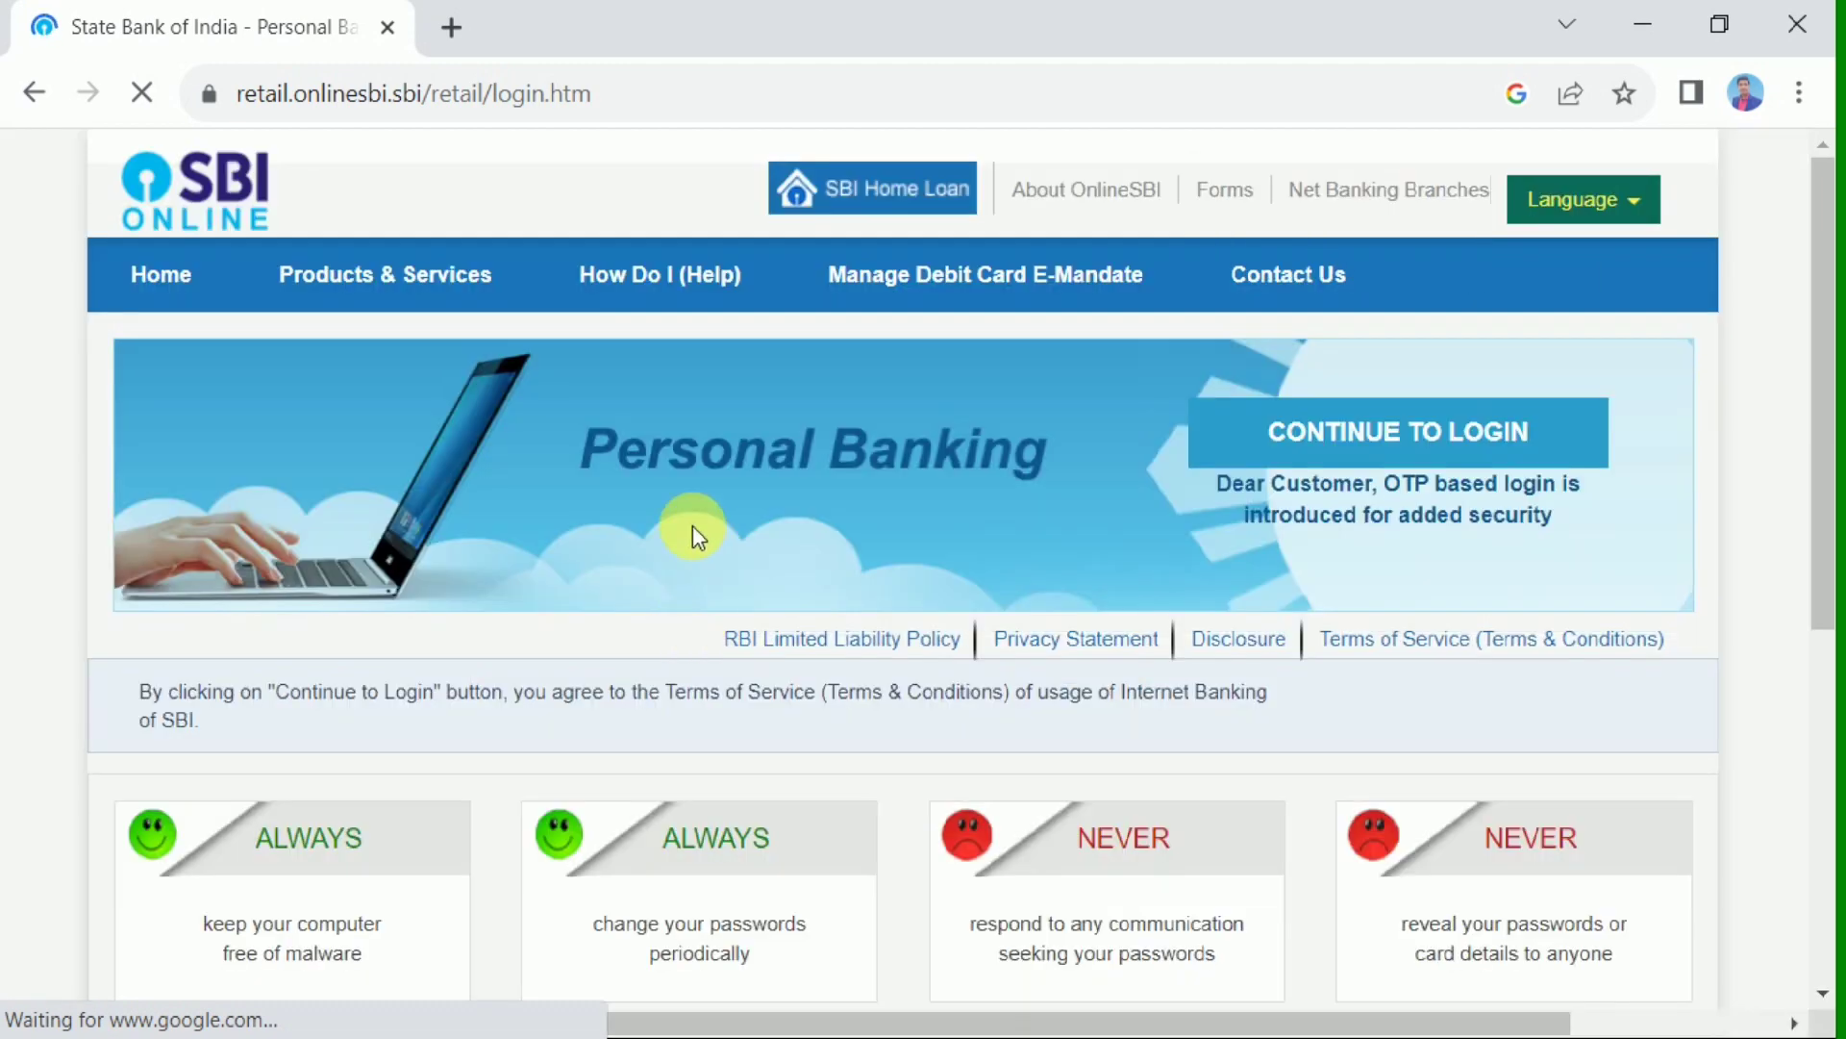
left_click(1479, 431)
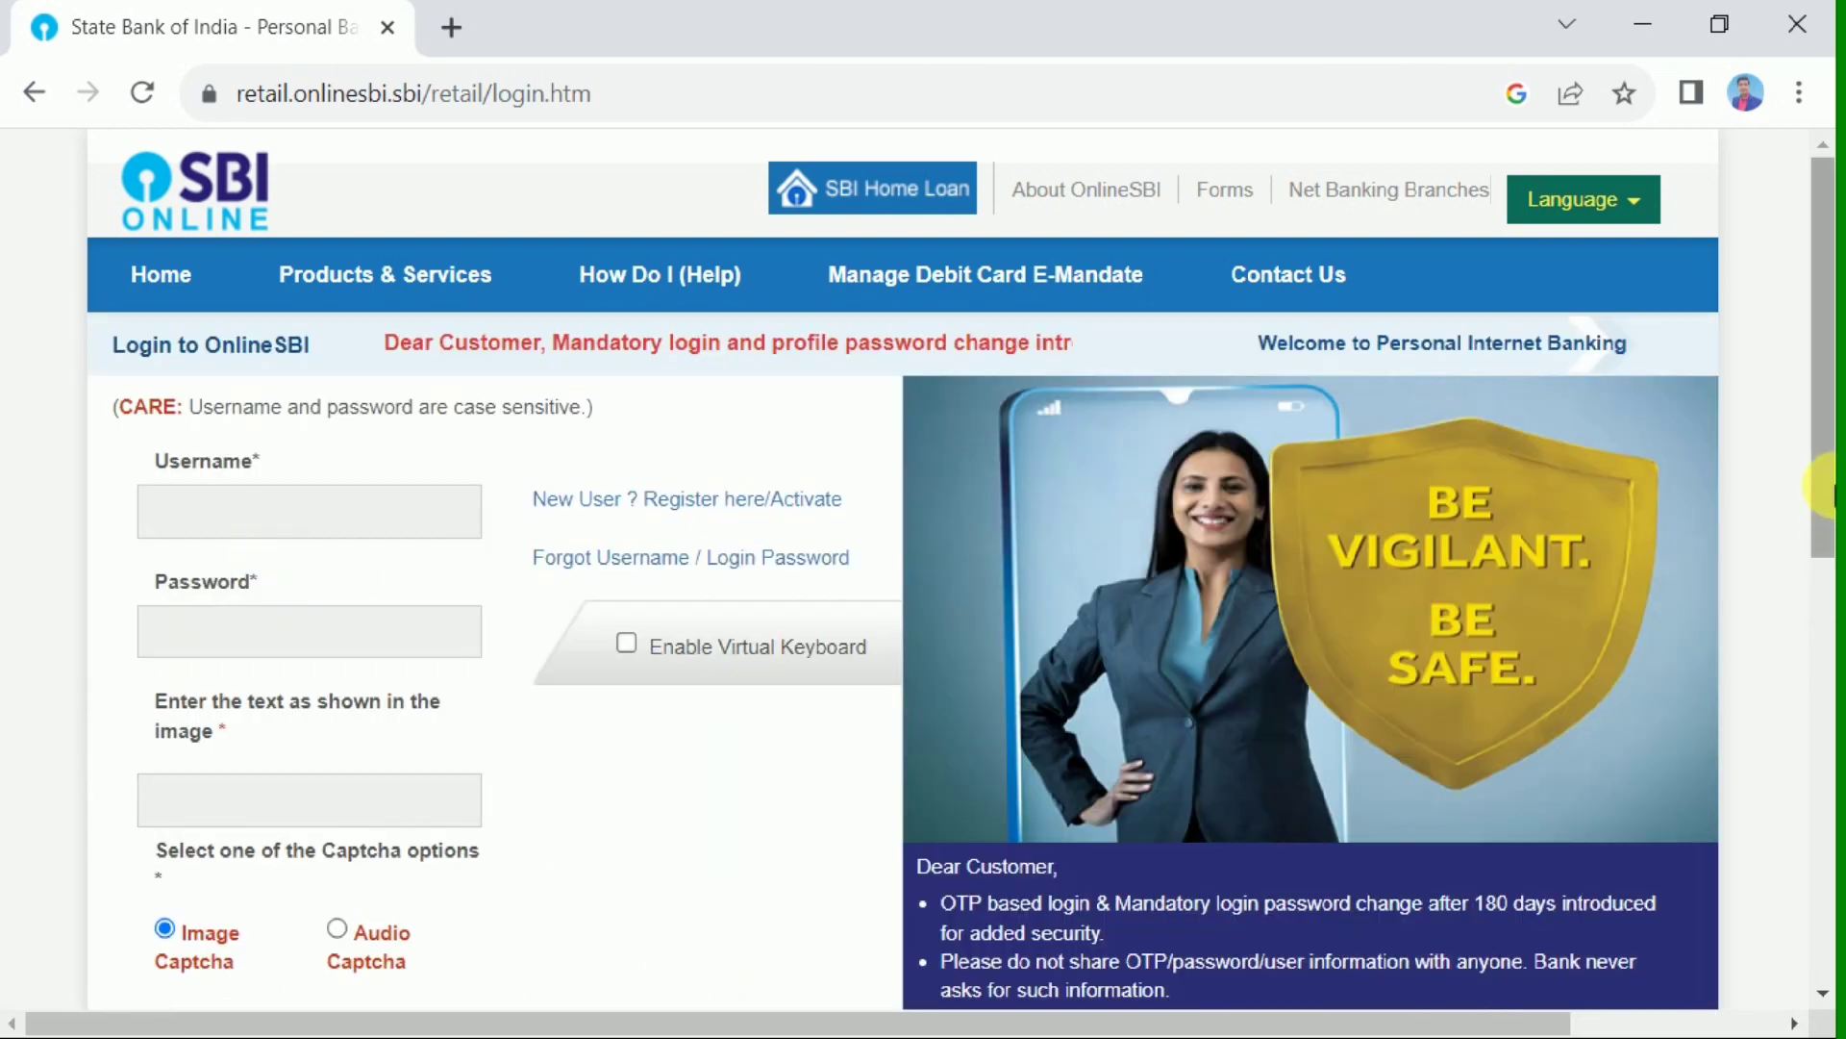
left_click_drag(1822, 486, 1820, 573)
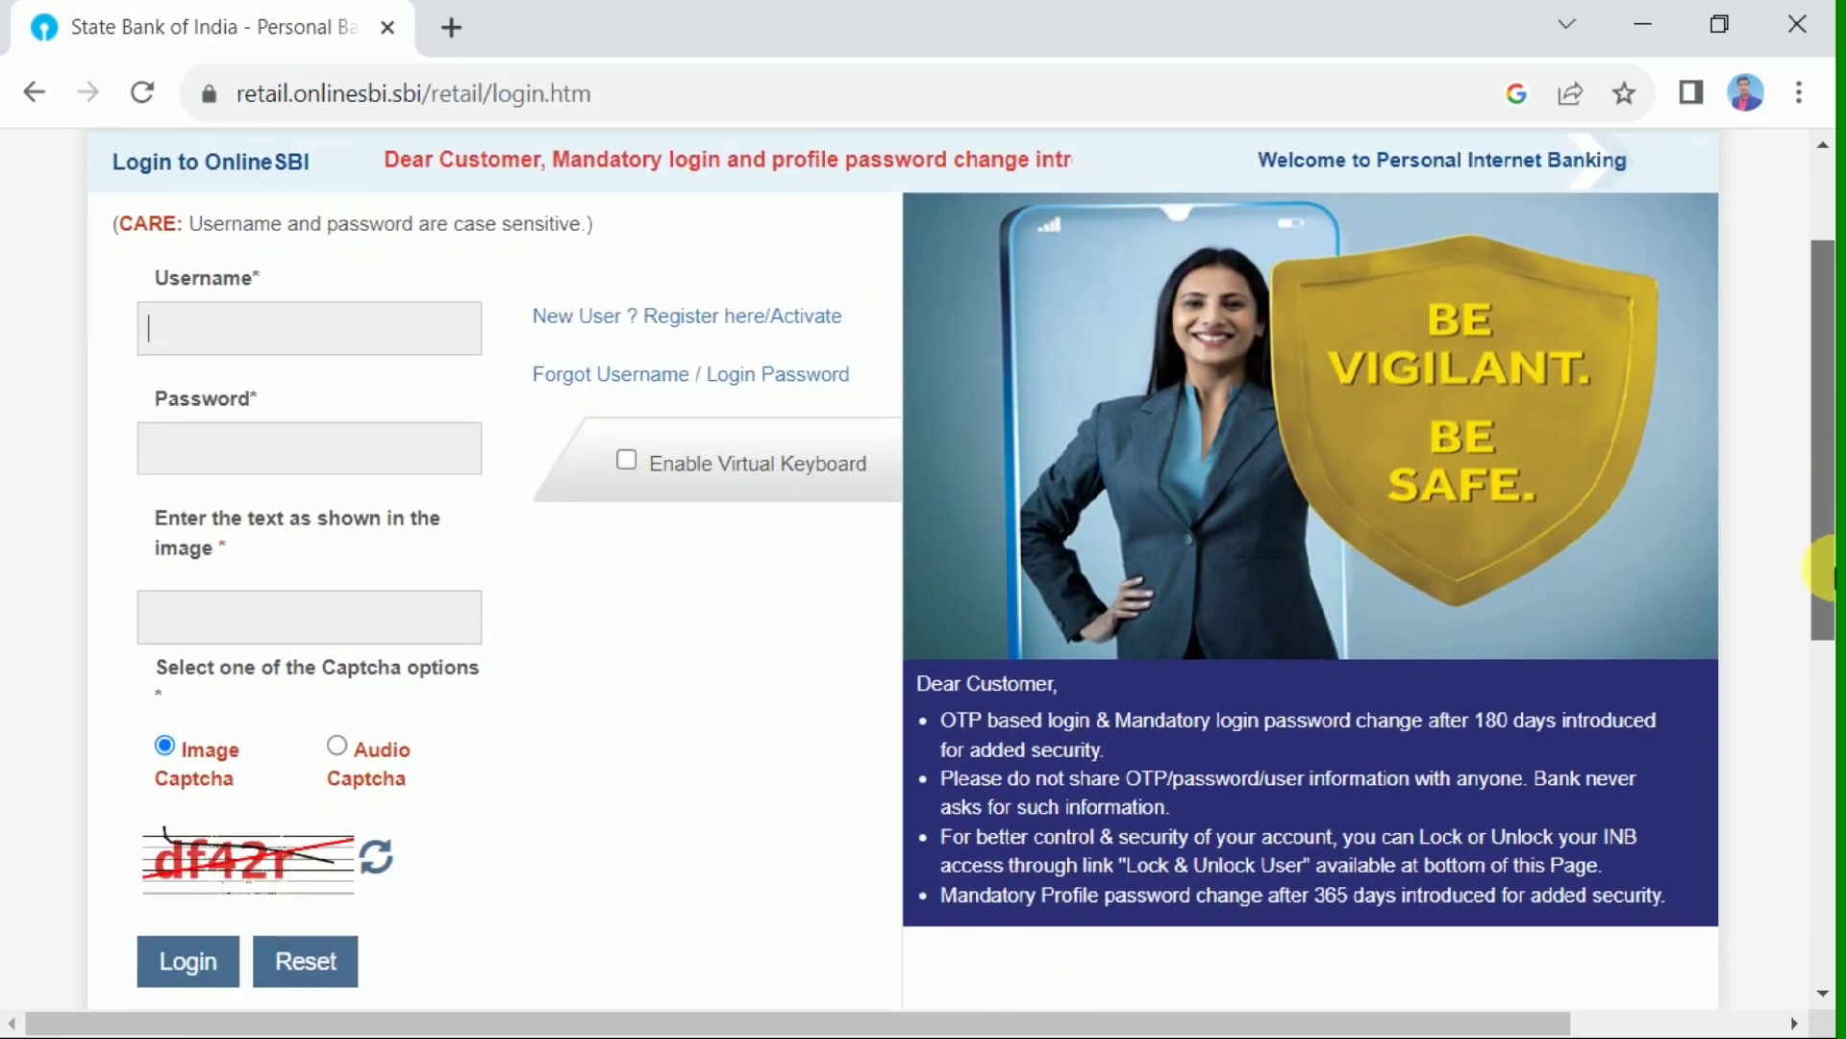
left_click(335, 342)
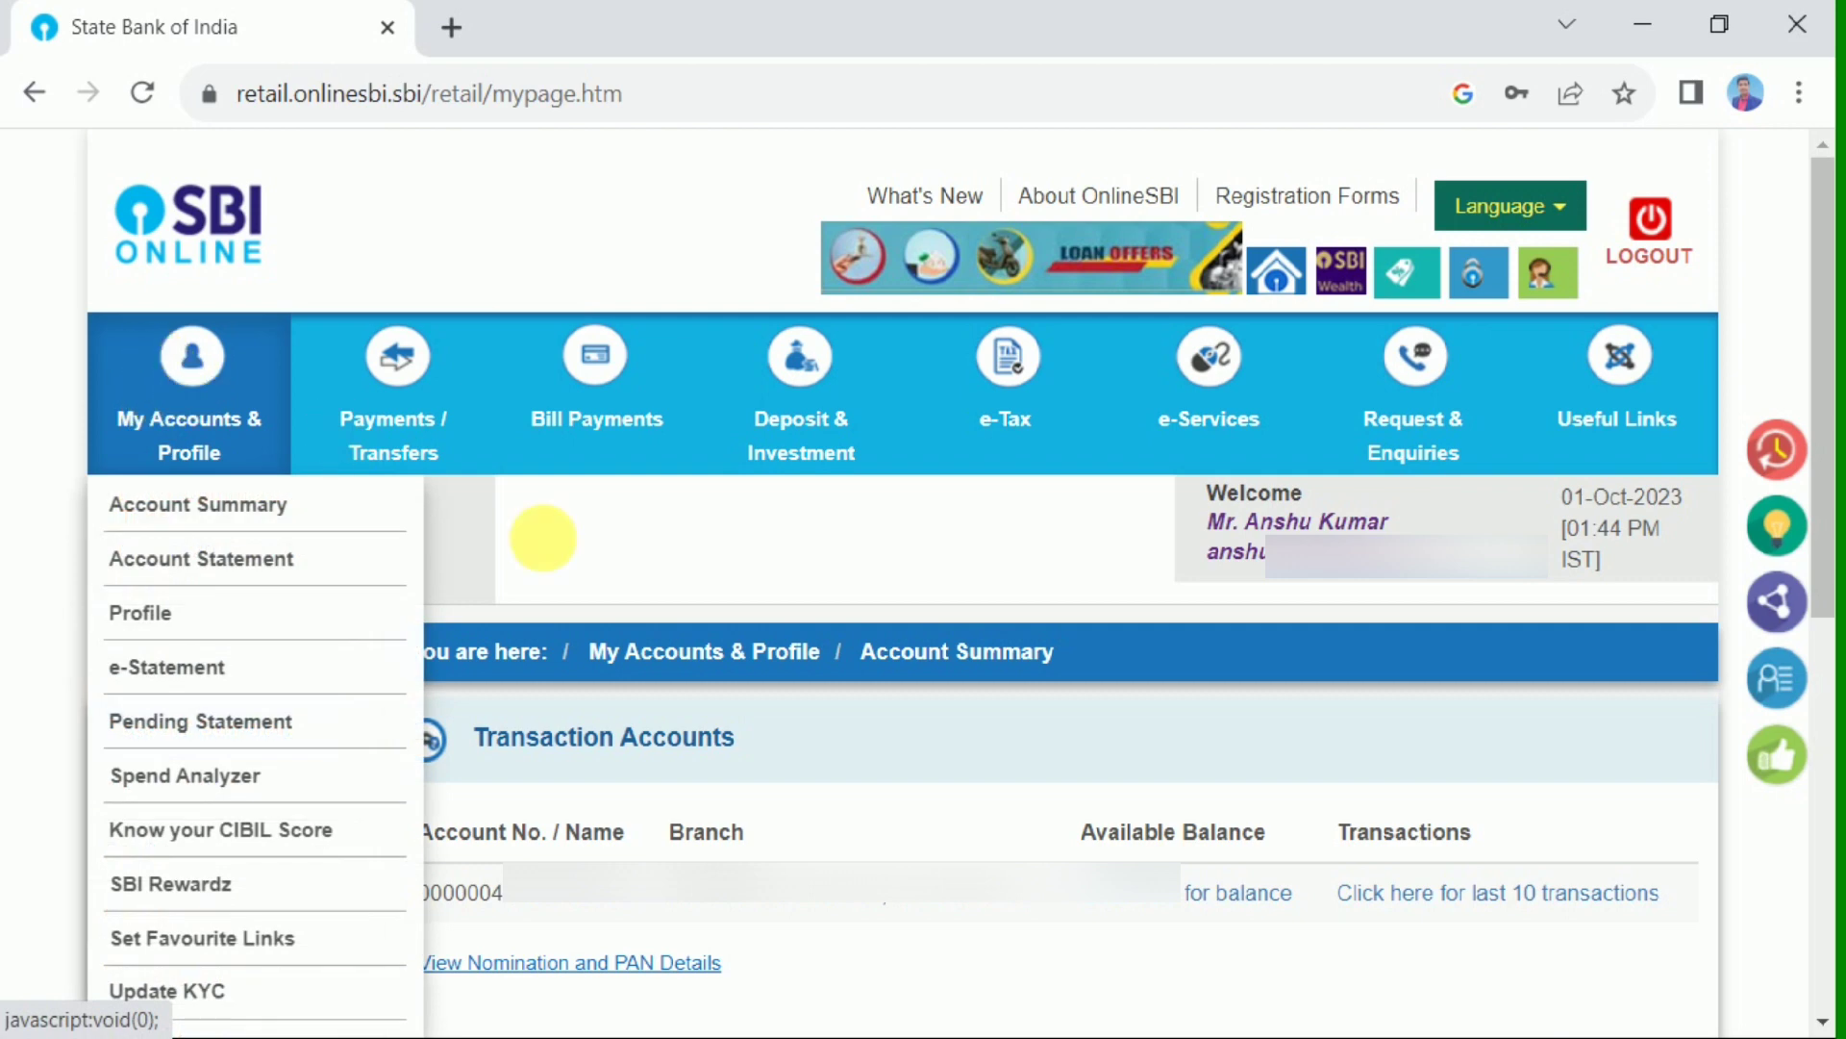
mouse_move(168, 414)
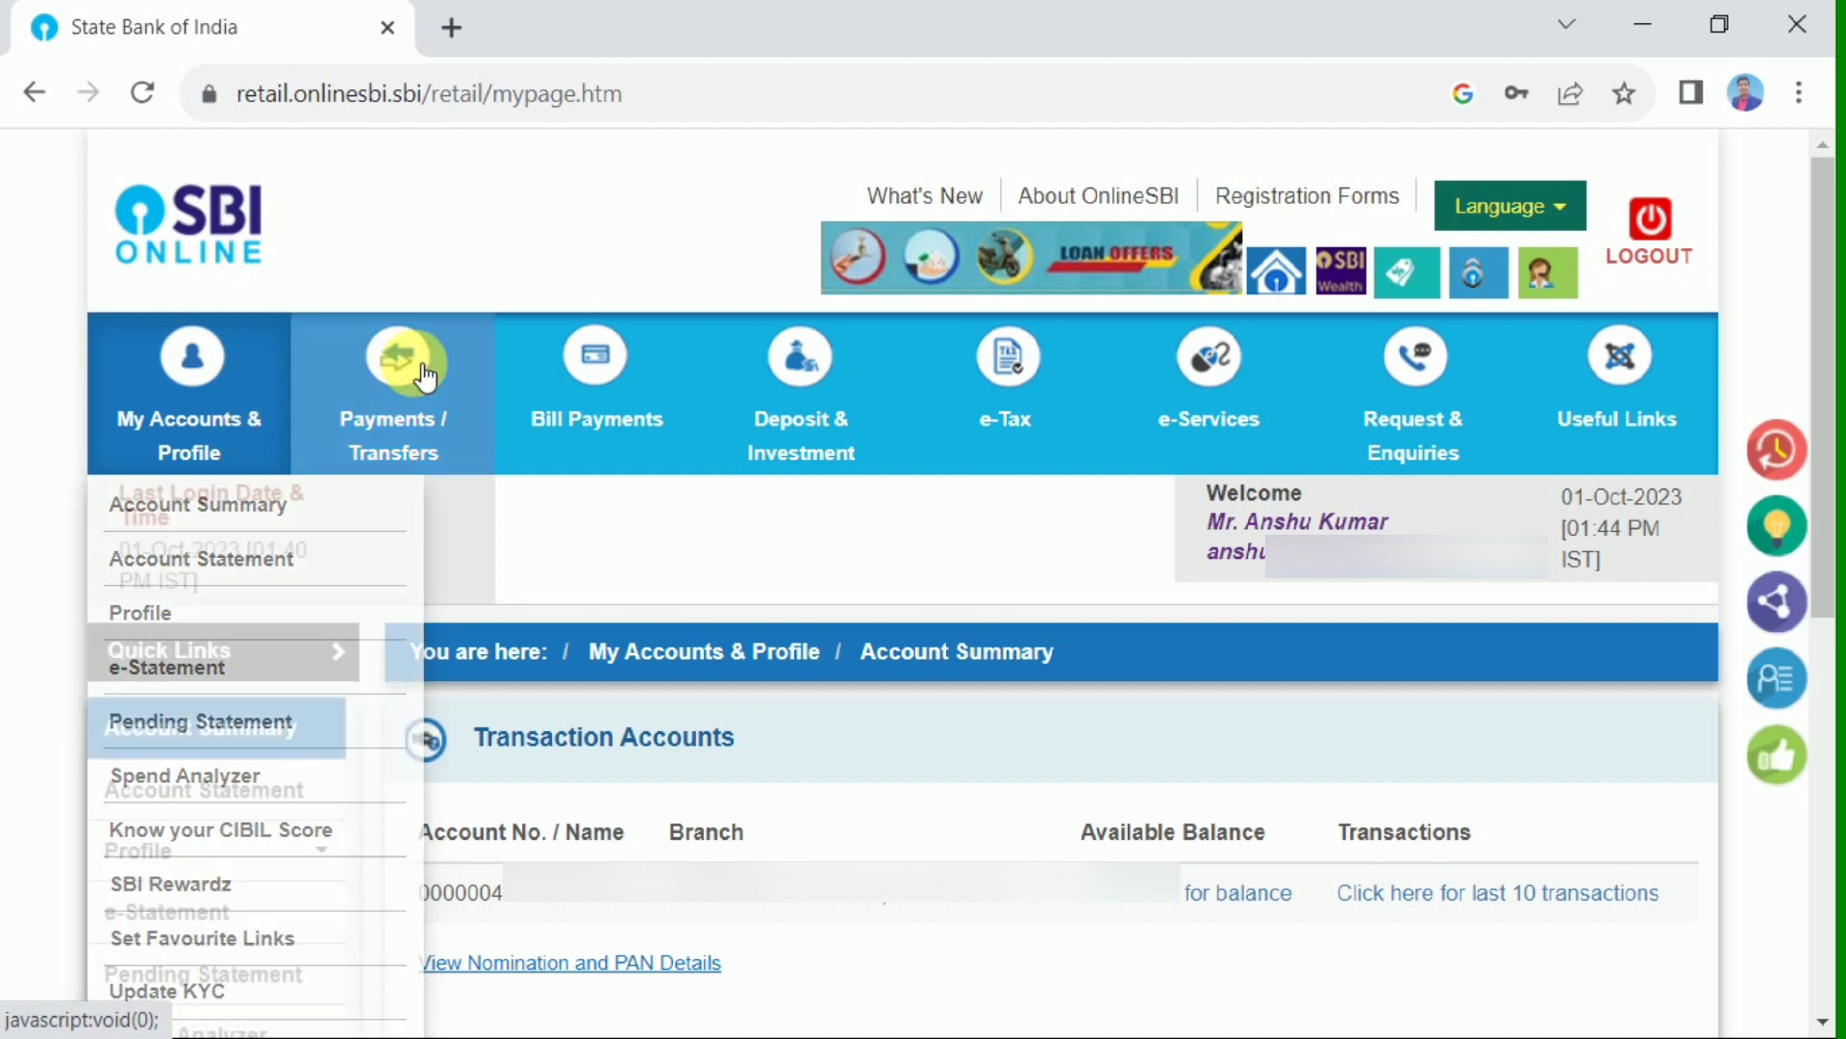
mouse_move(405, 380)
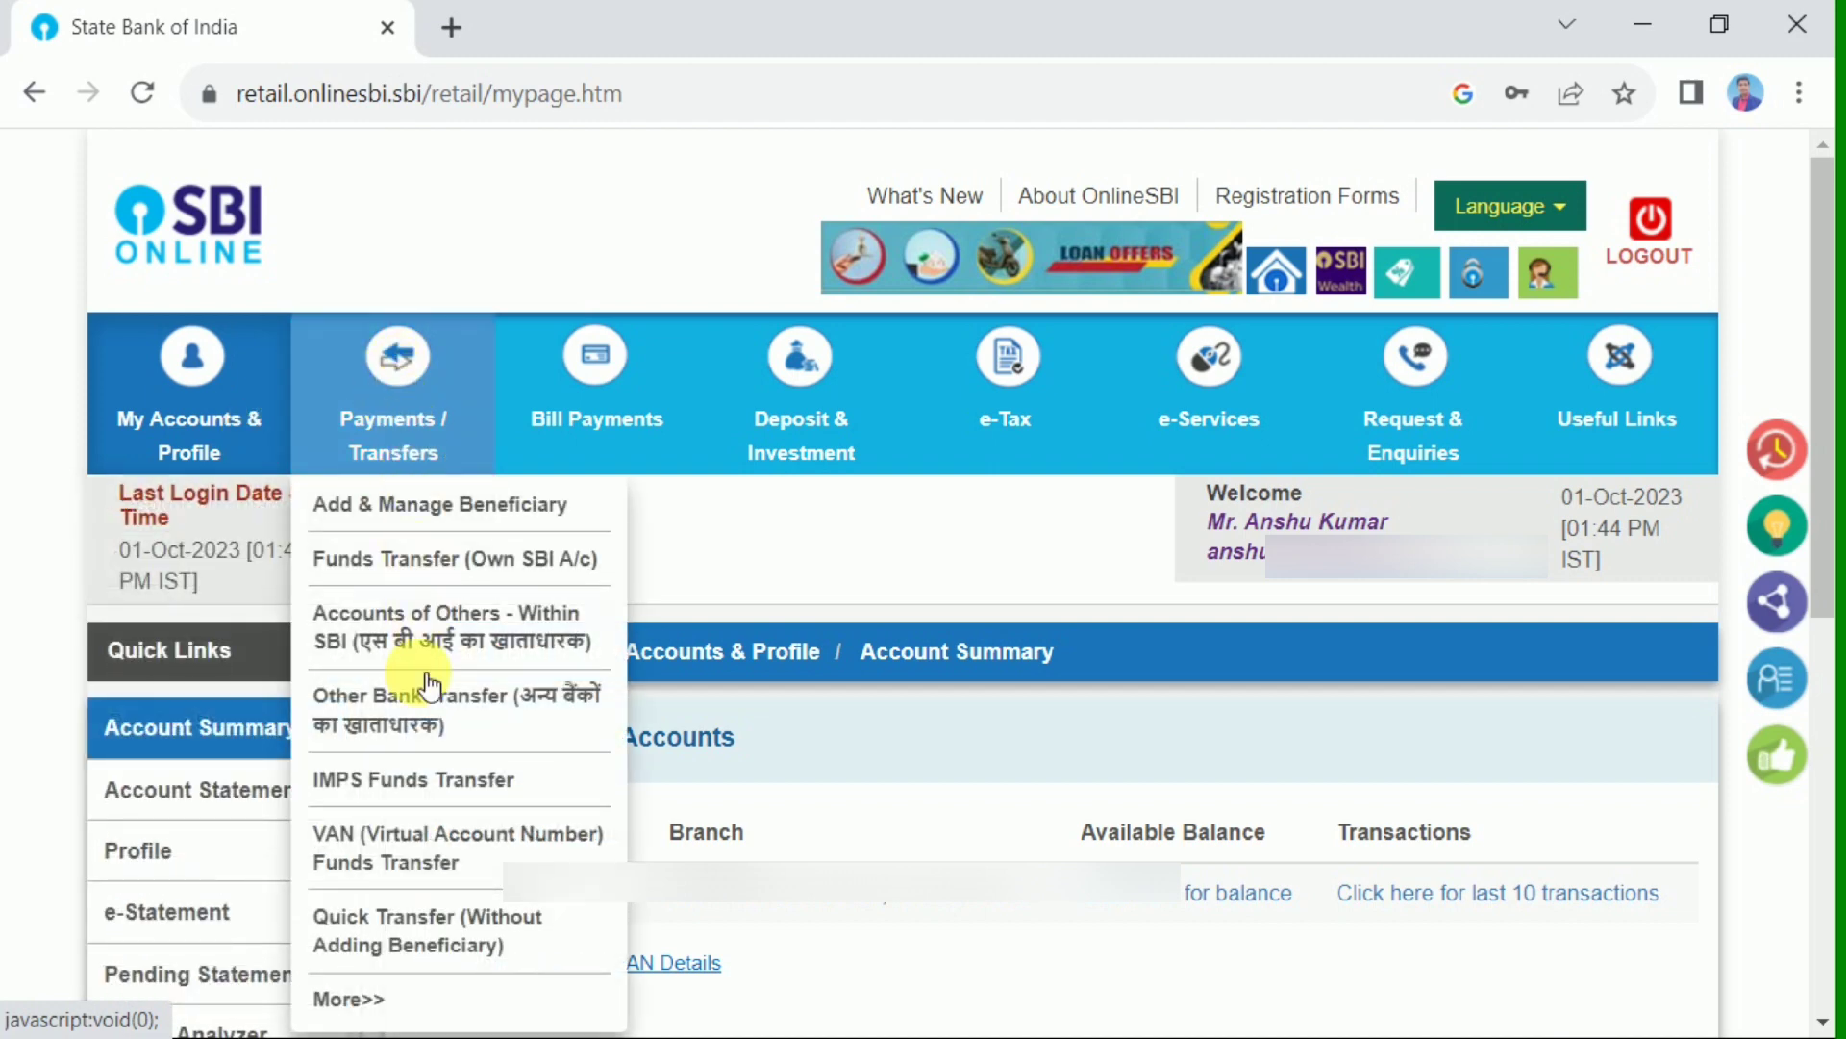
mouse_move(601, 412)
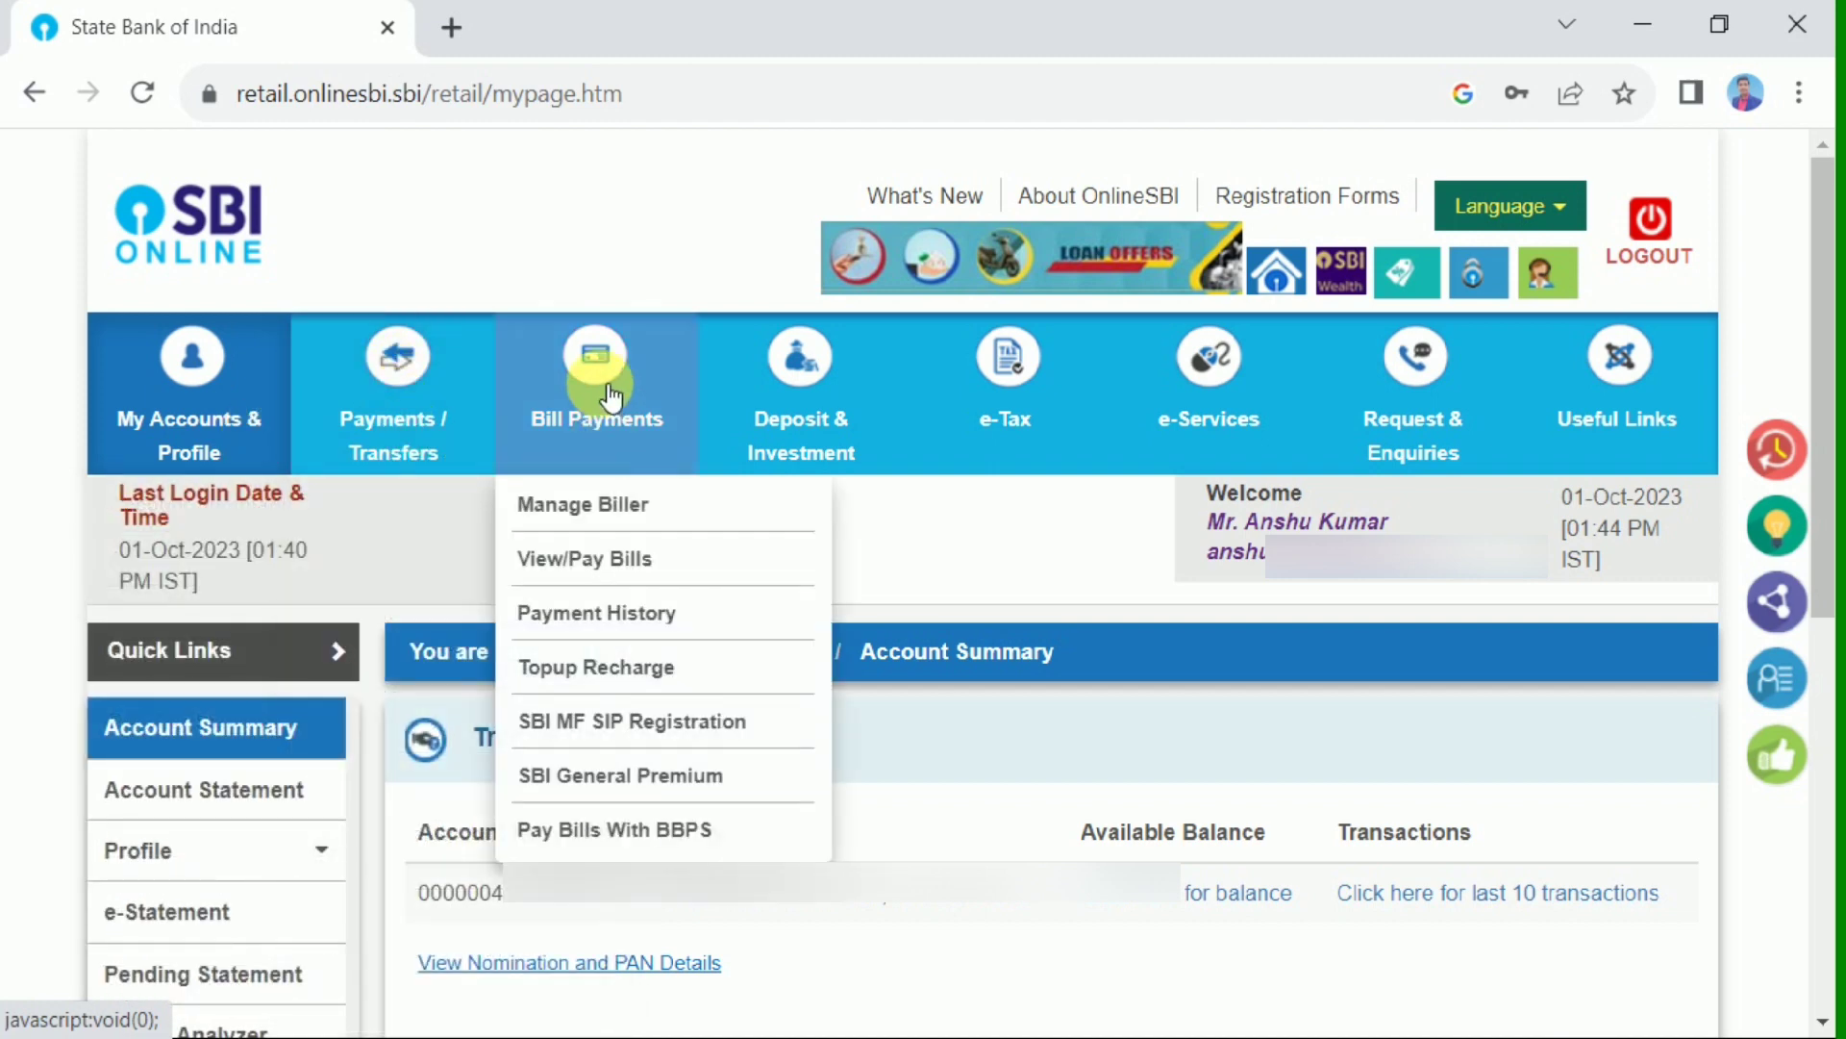
mouse_move(844, 408)
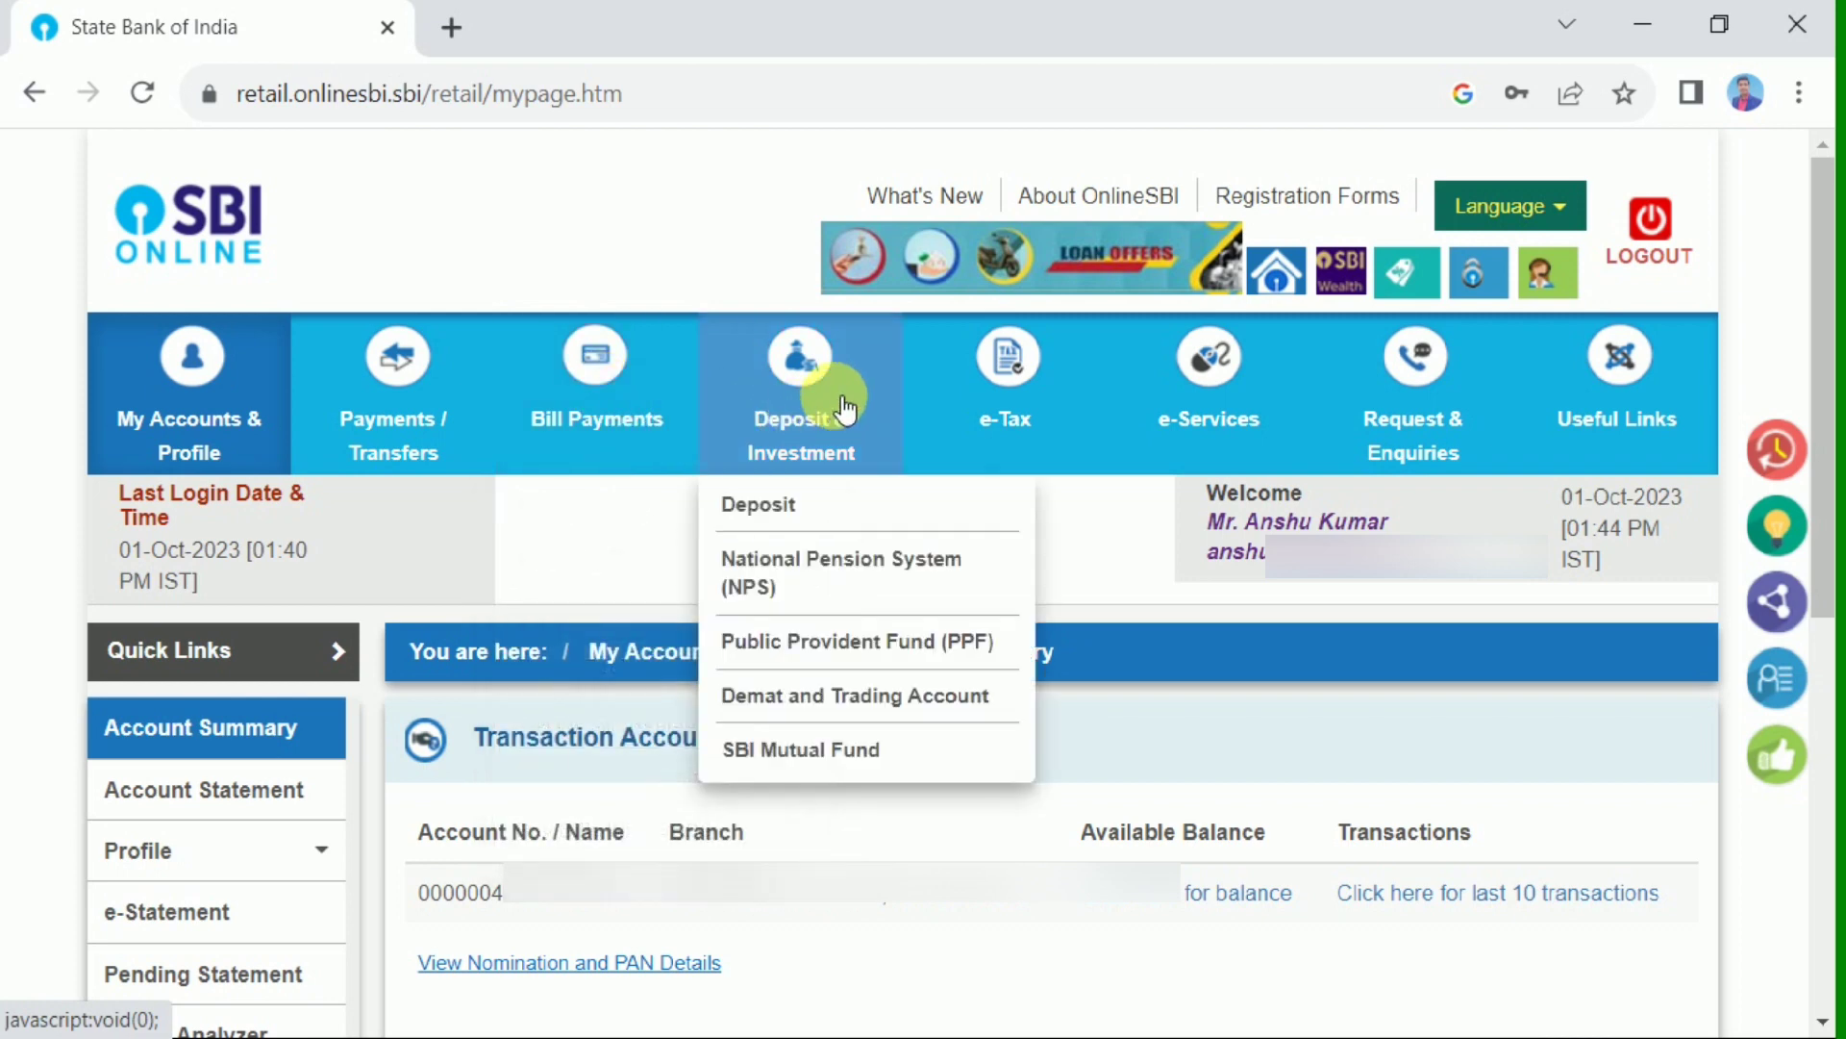
mouse_move(1256, 421)
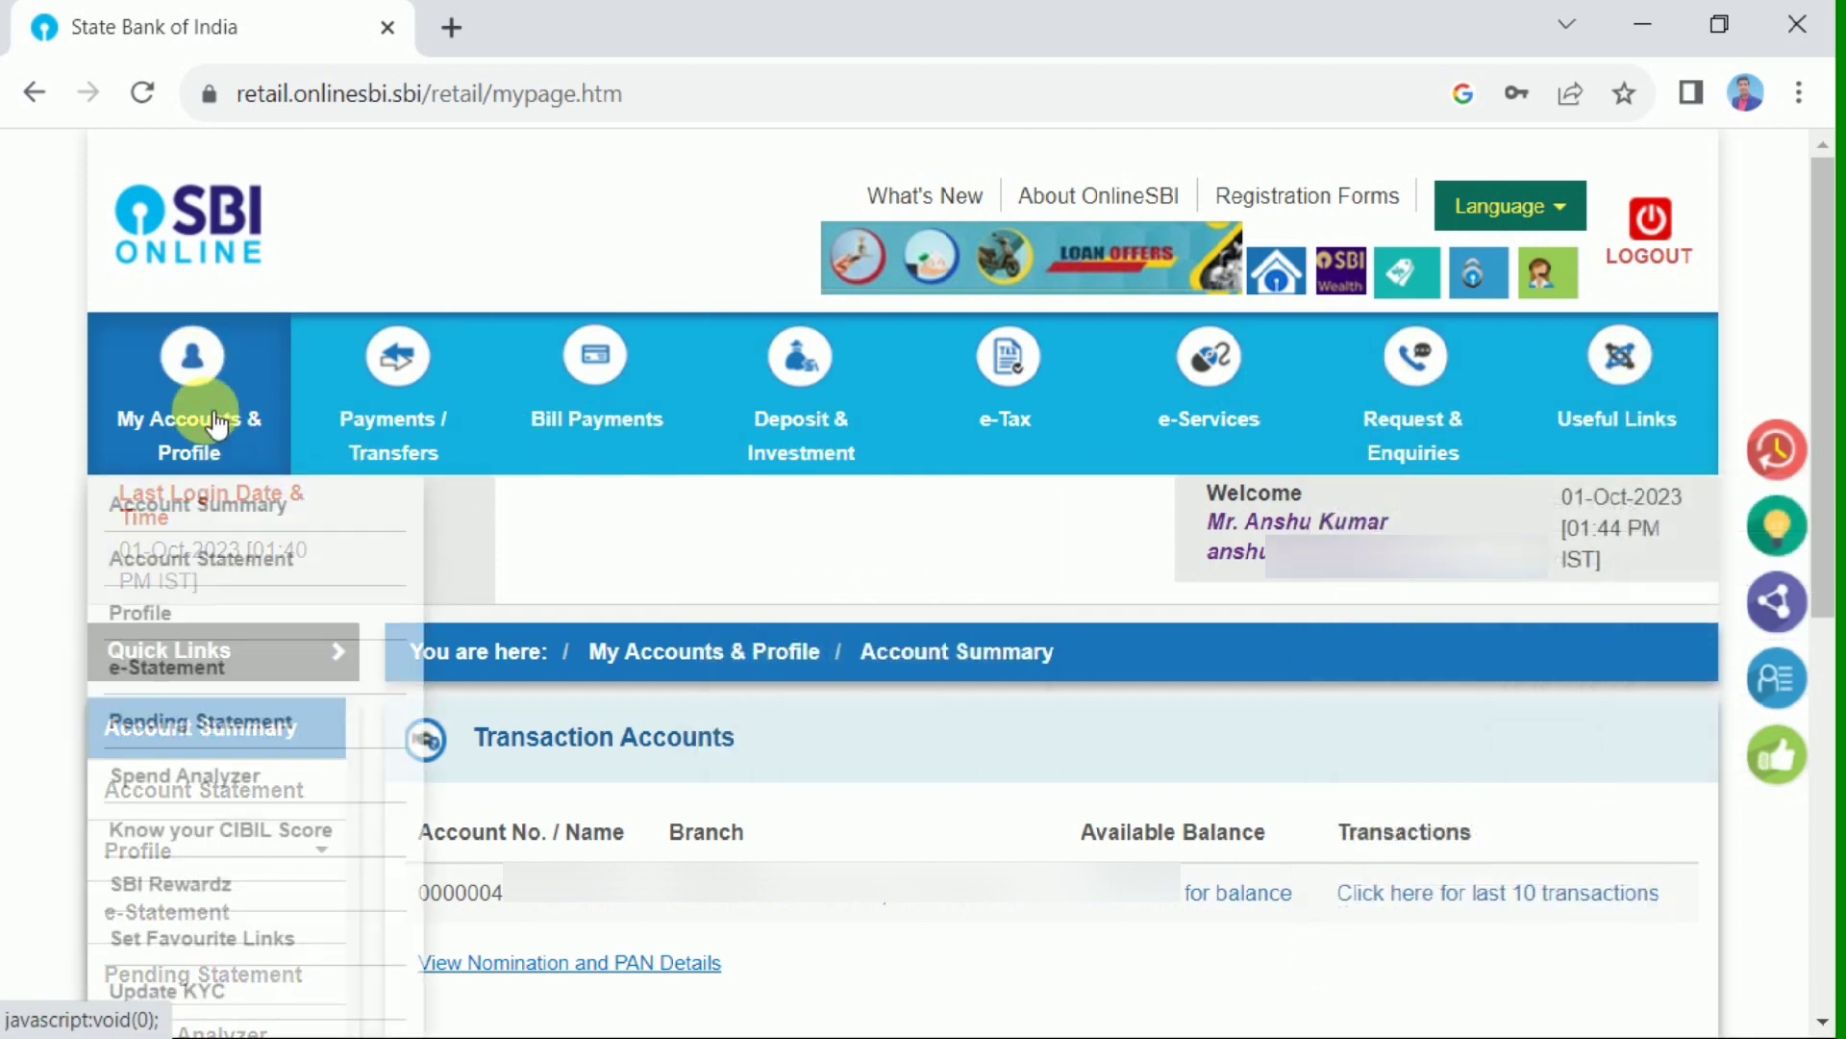
mouse_move(1000, 459)
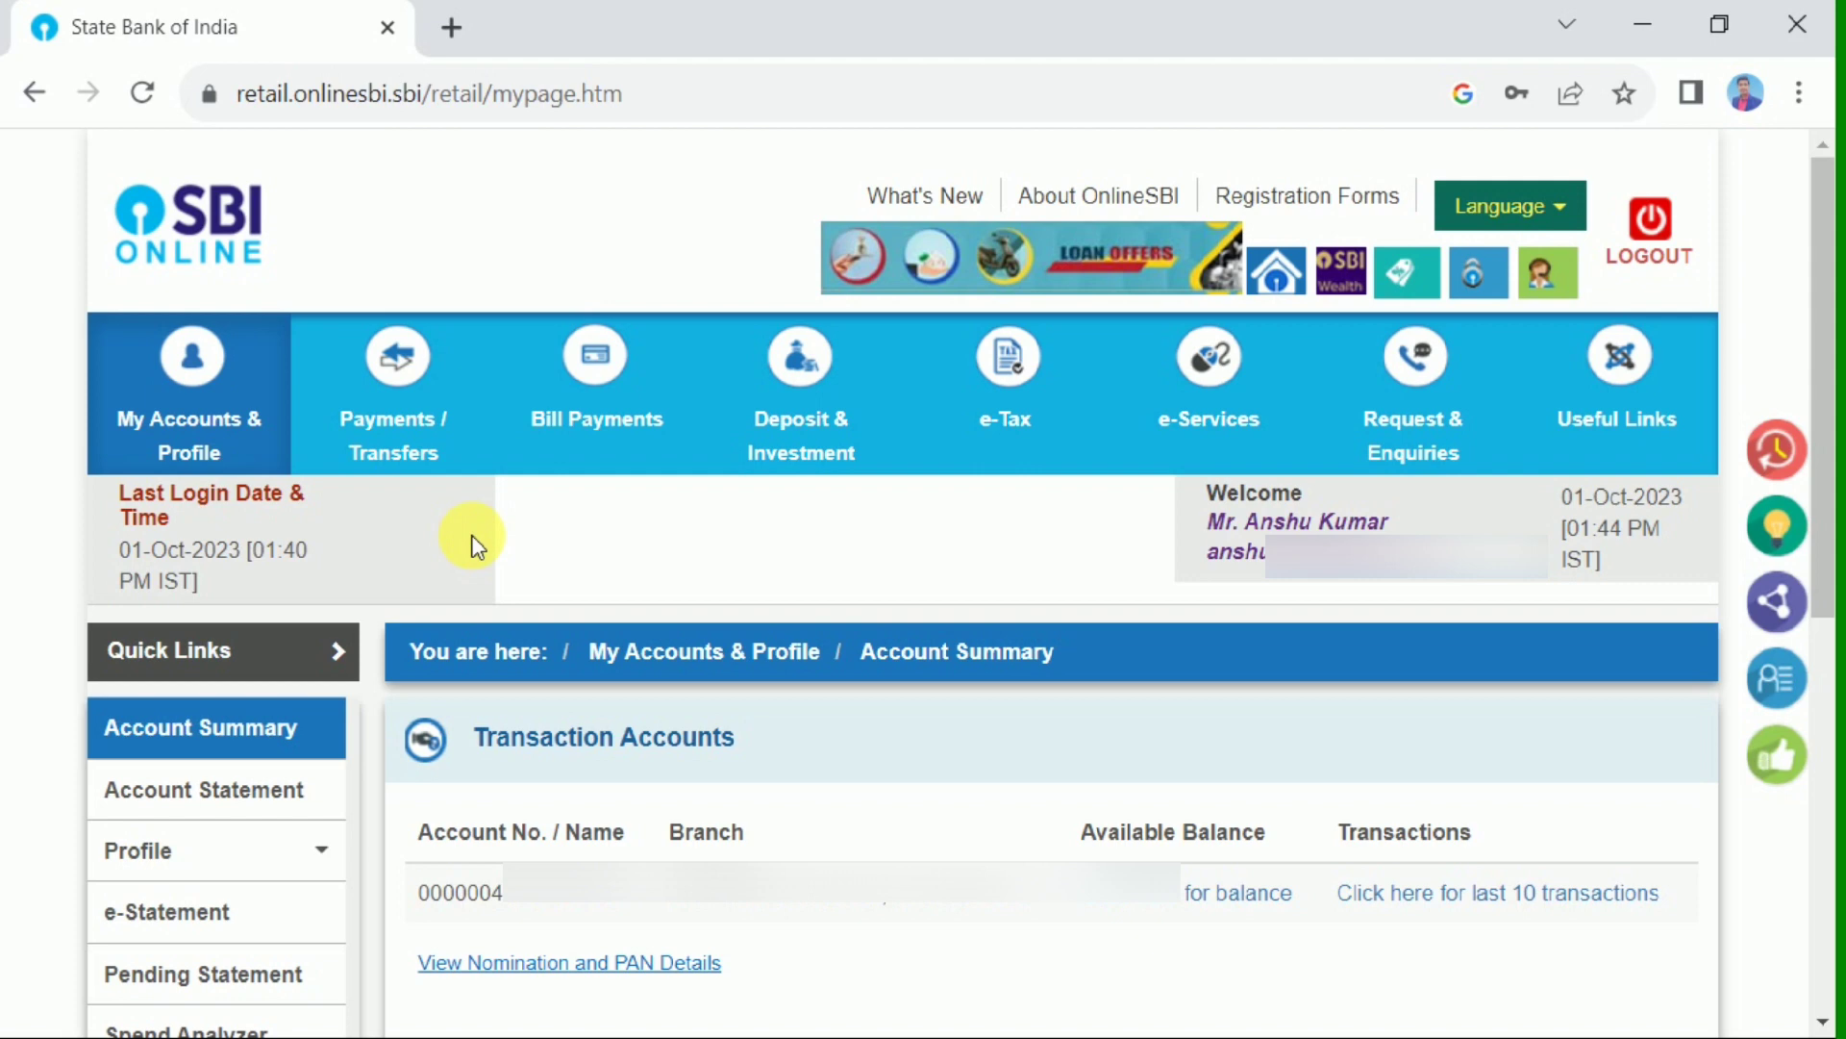
Open the Account Summary showing the transaction accounts
left_click(264, 650)
scroll(263, 644, "down", 2)
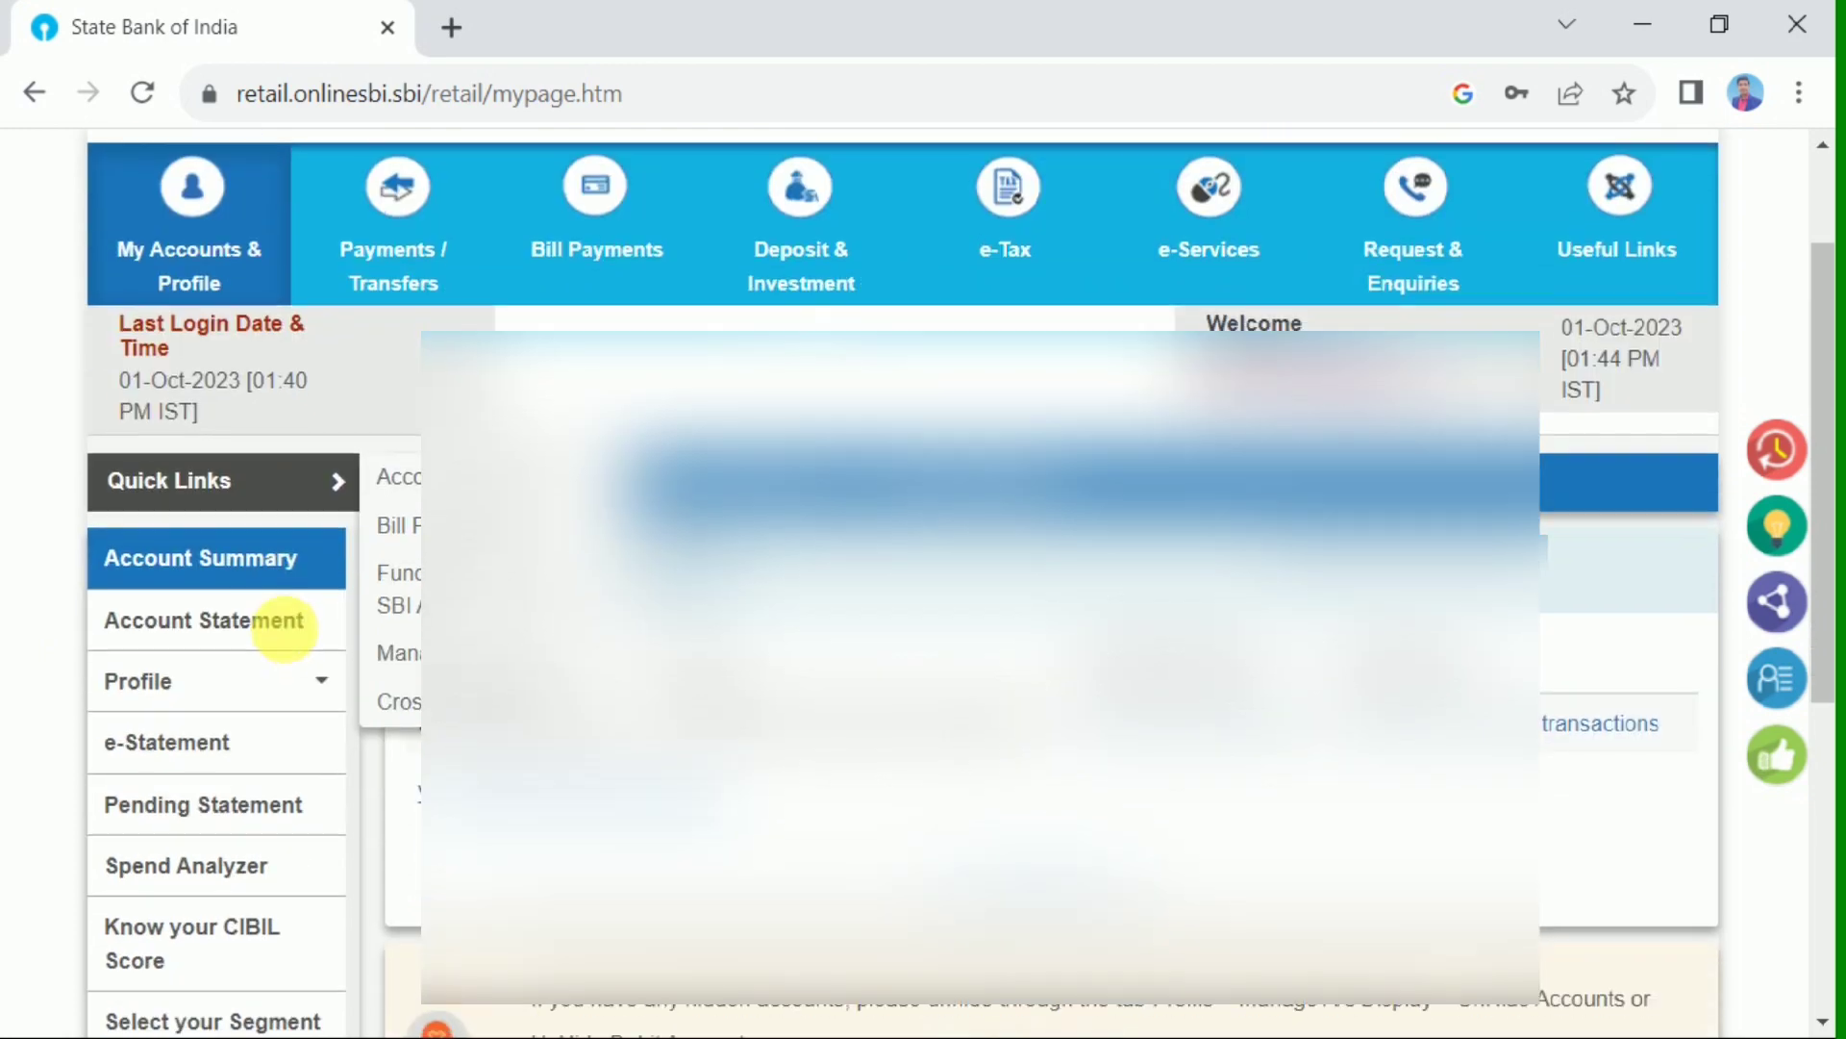
left_click(214, 550)
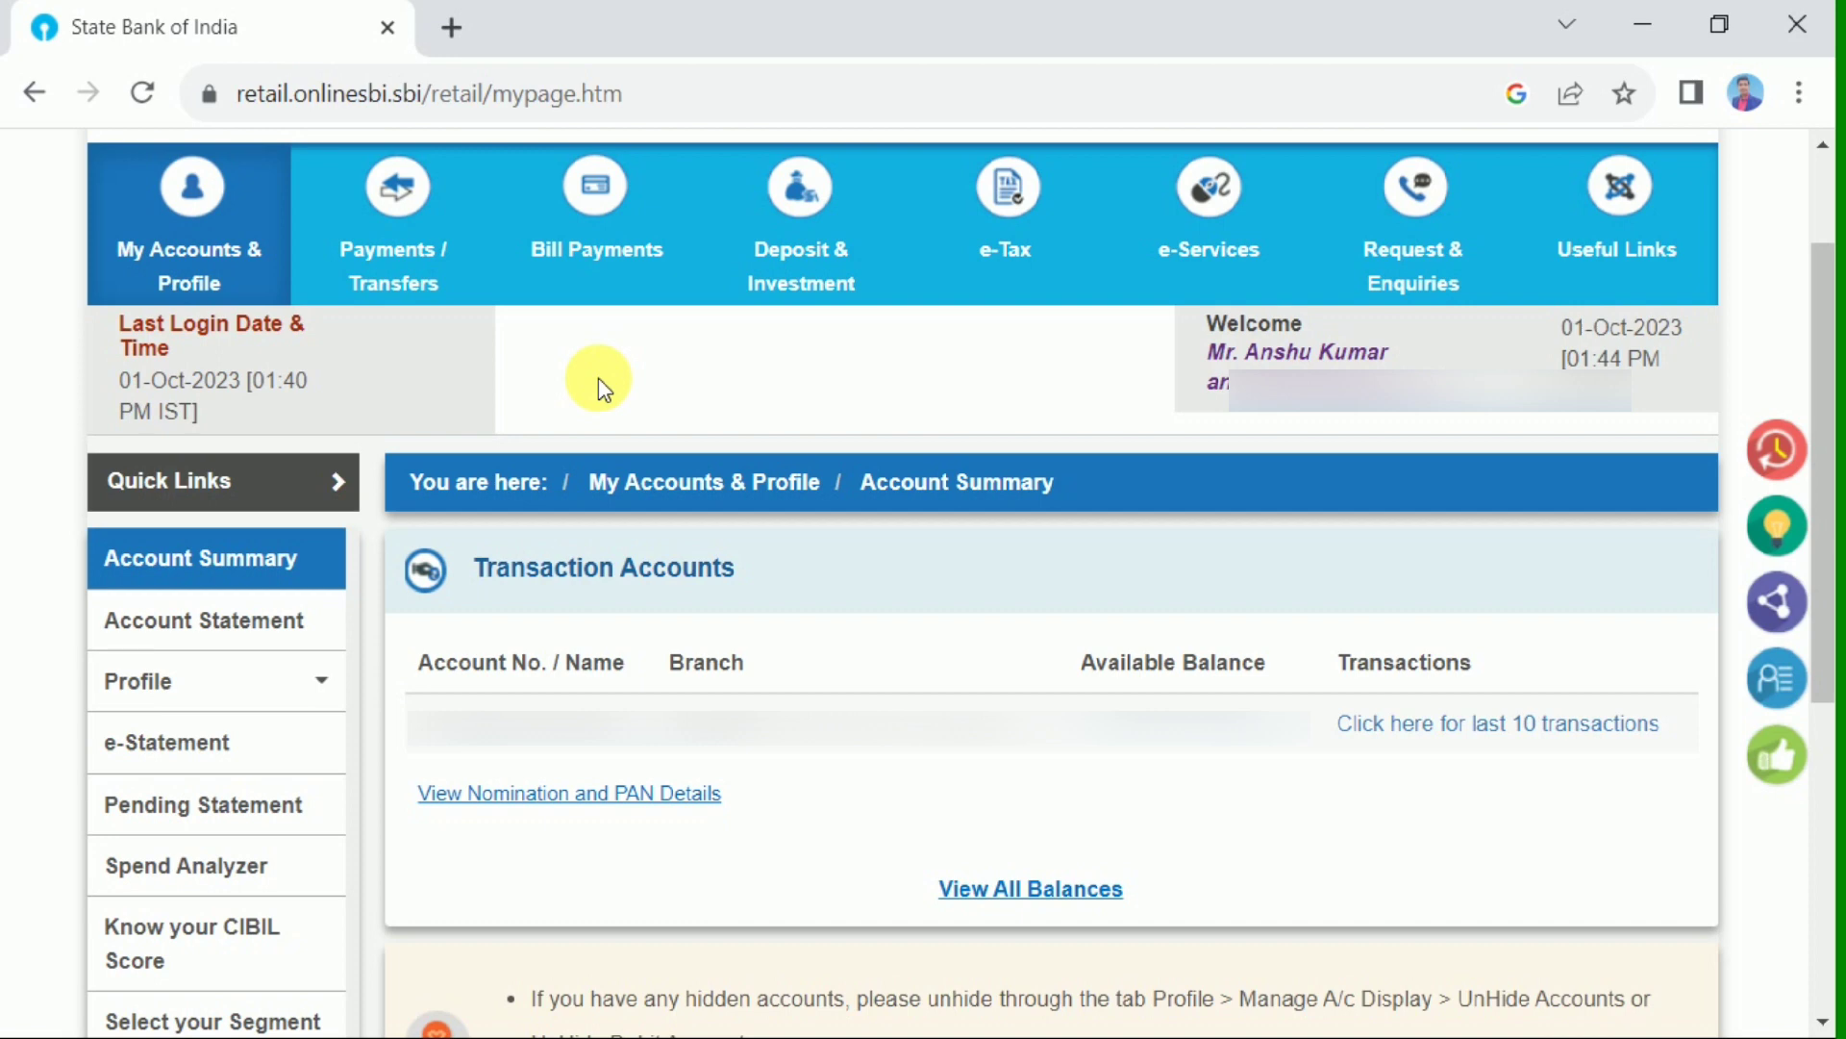
Open Quick Transfer (Without Adding Beneficiary) and set the payment option to Other Bank Transfer
left_click(383, 260)
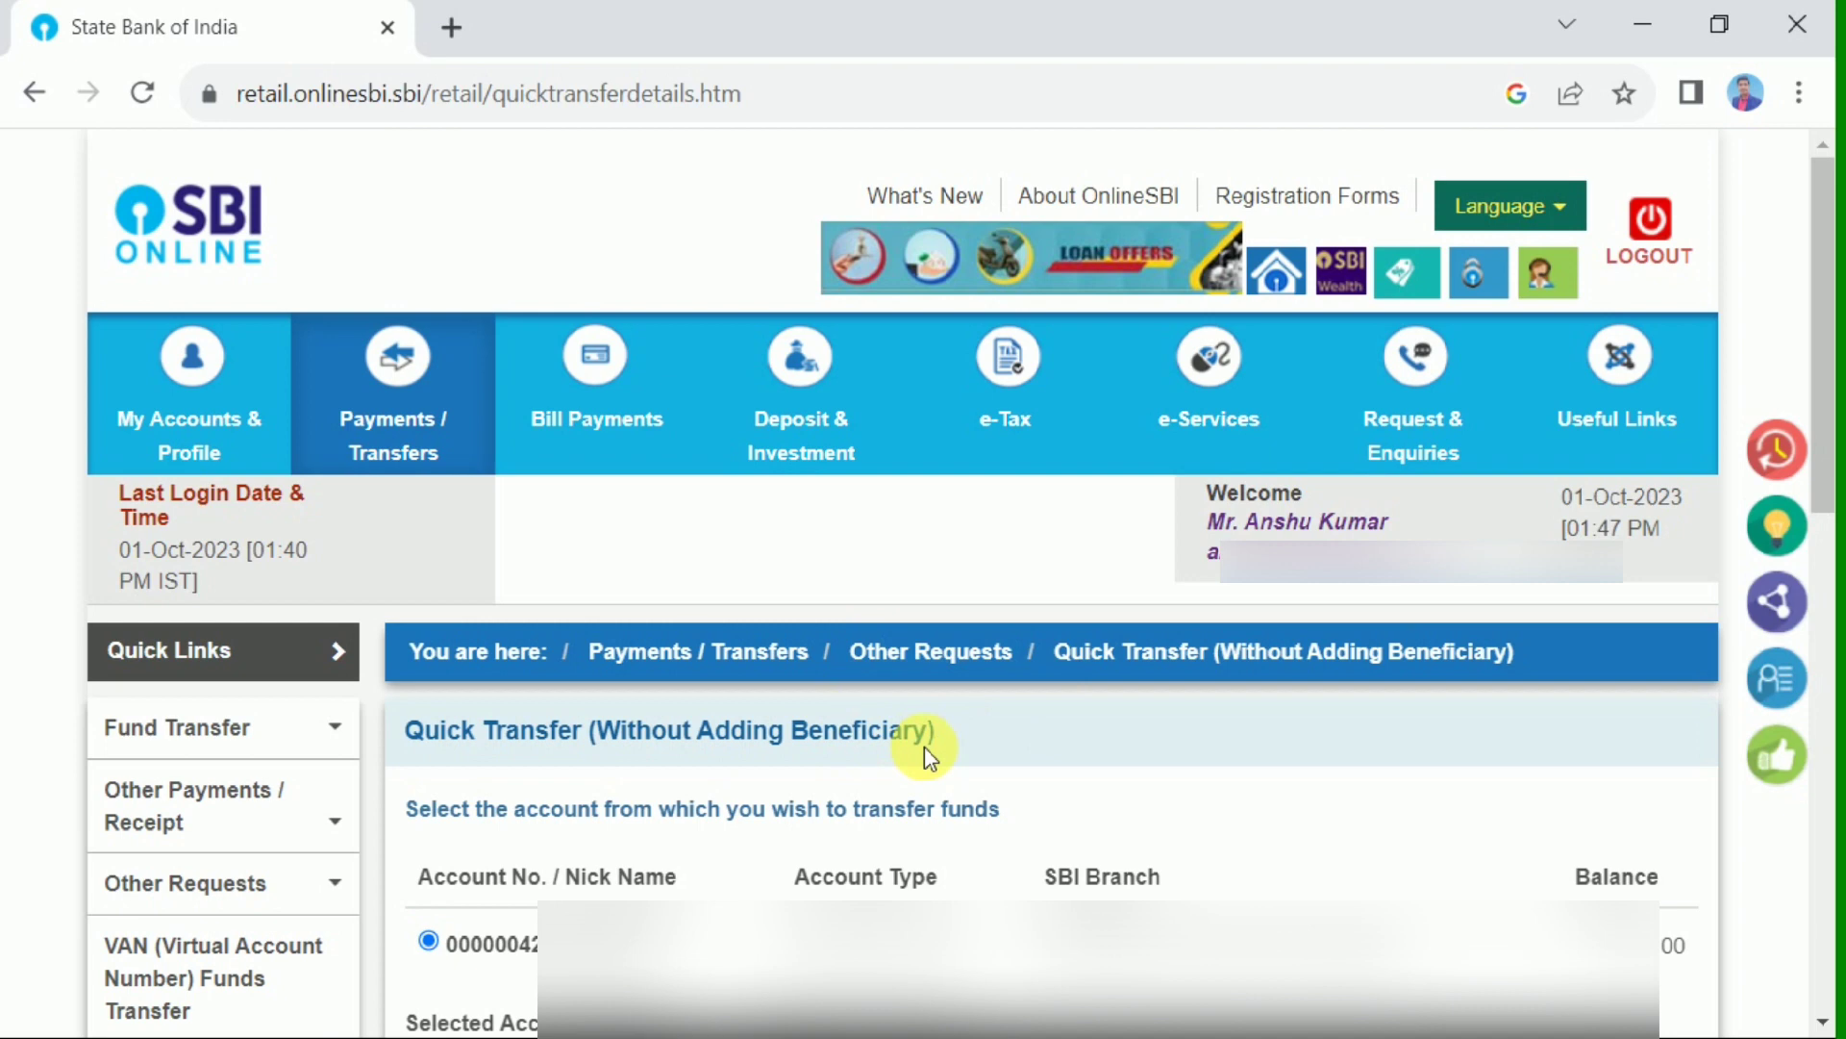
scroll(925, 747, "down", 9)
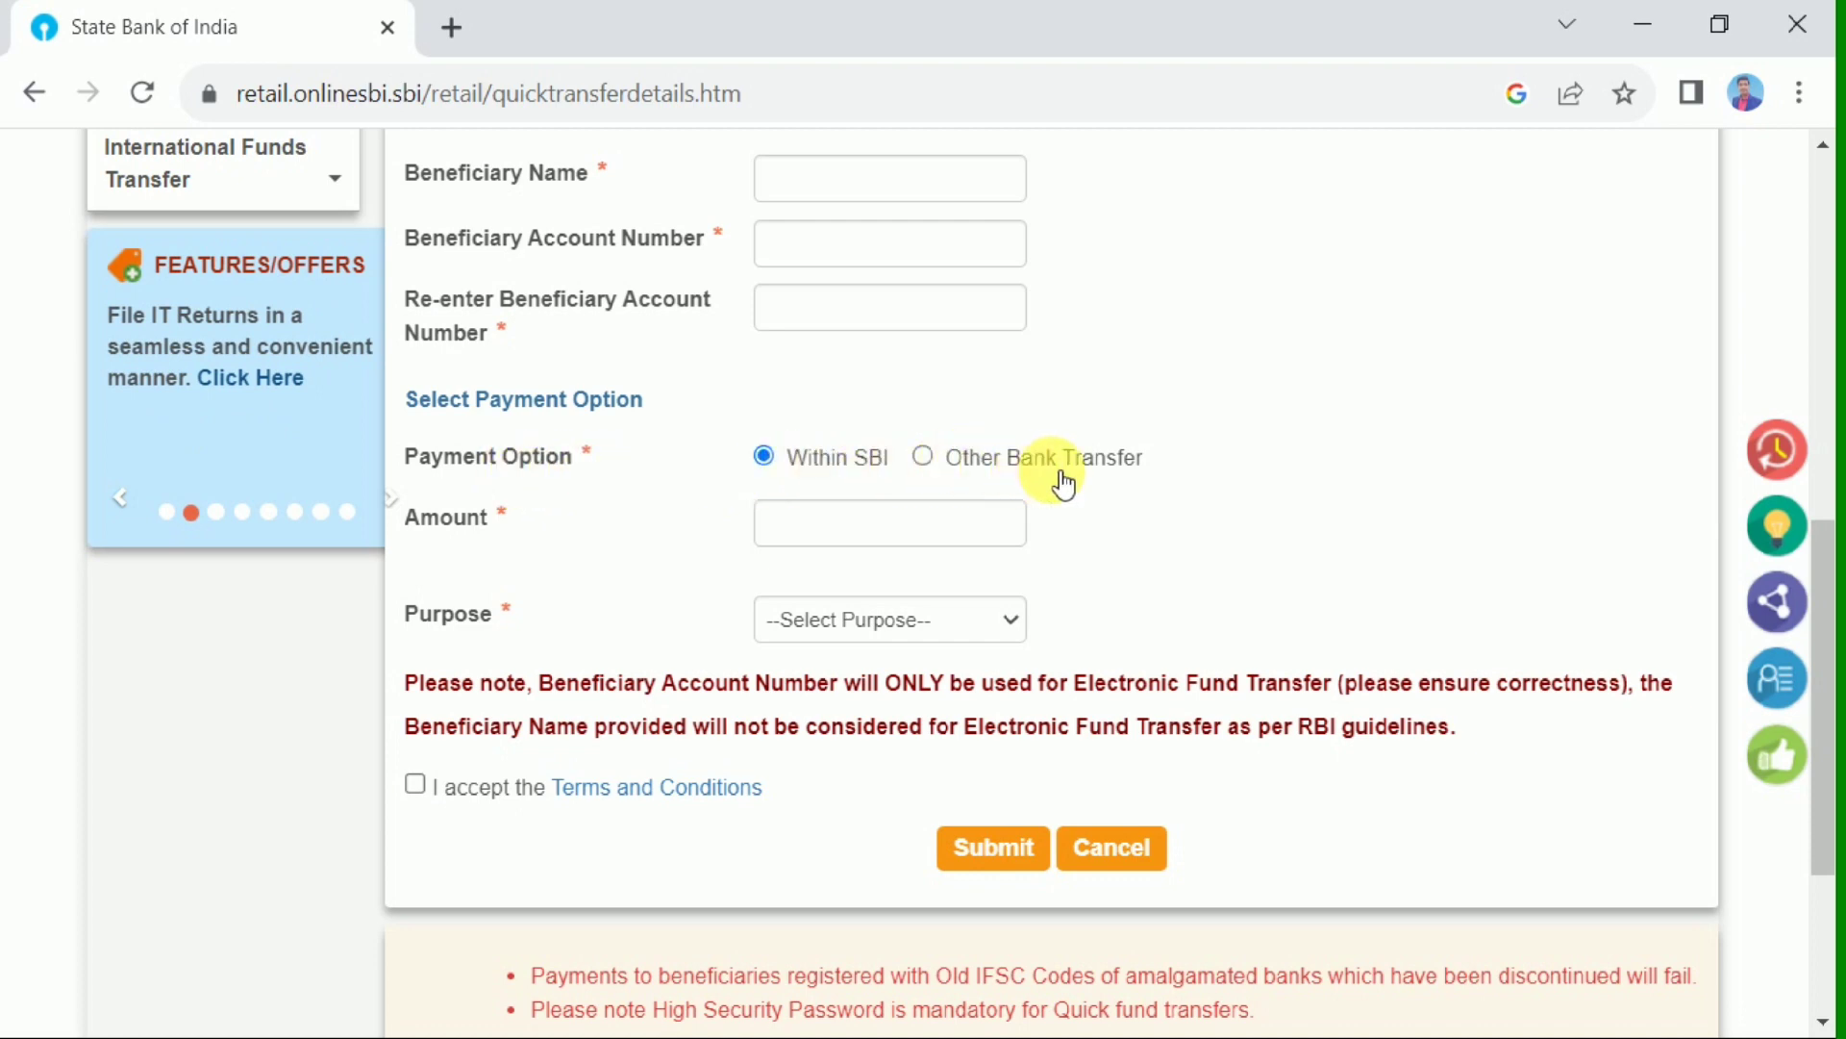
left_click(924, 456)
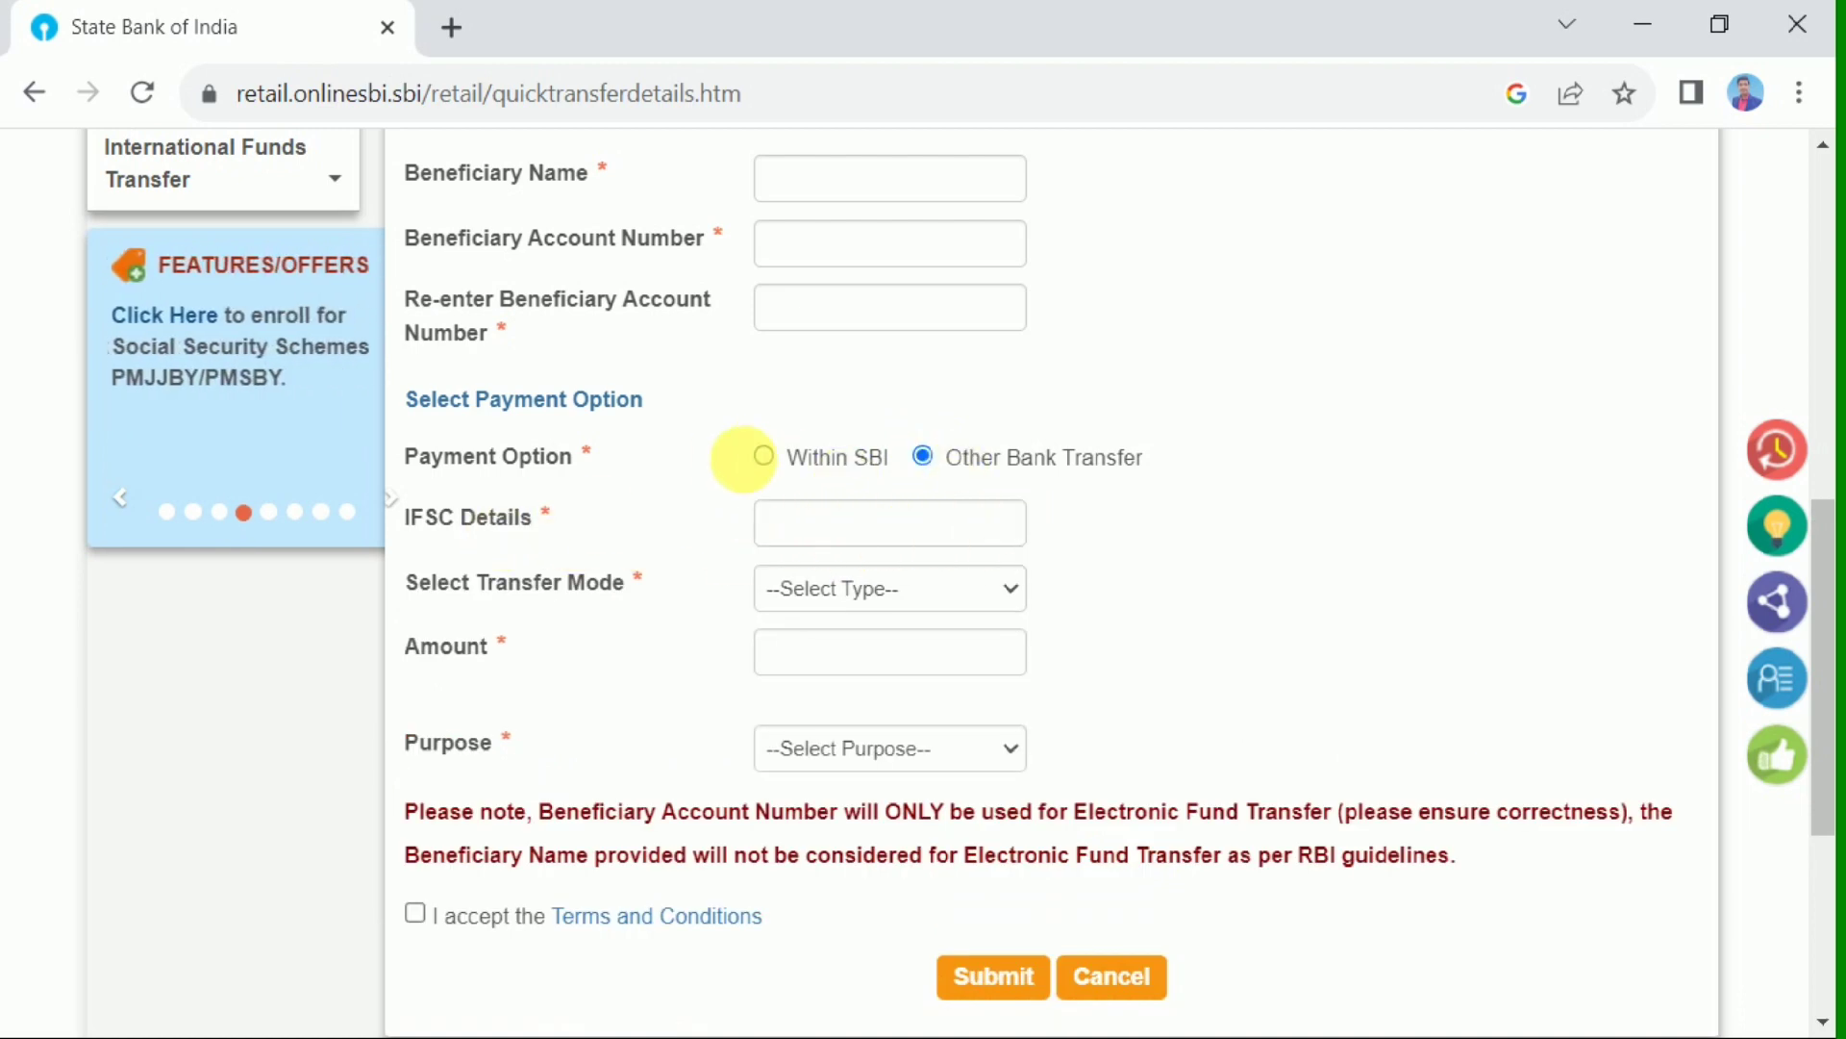
left_click(763, 457)
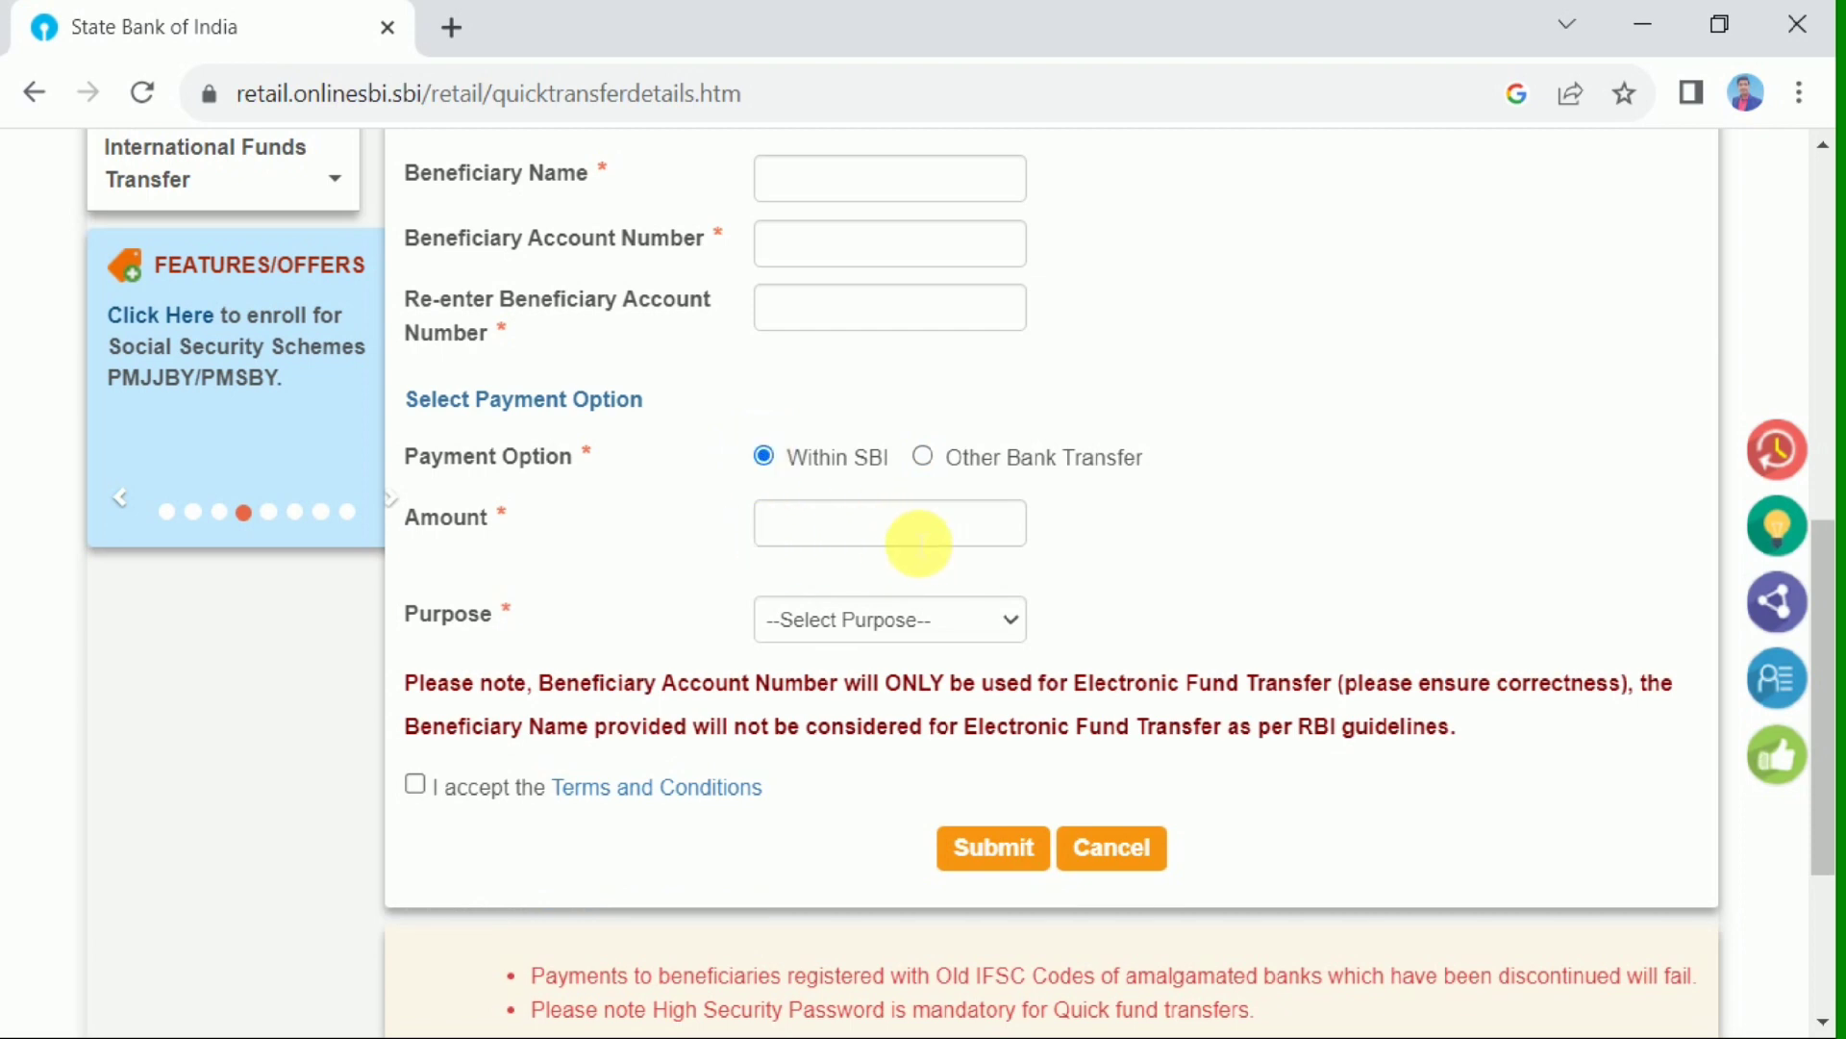
left_click(921, 459)
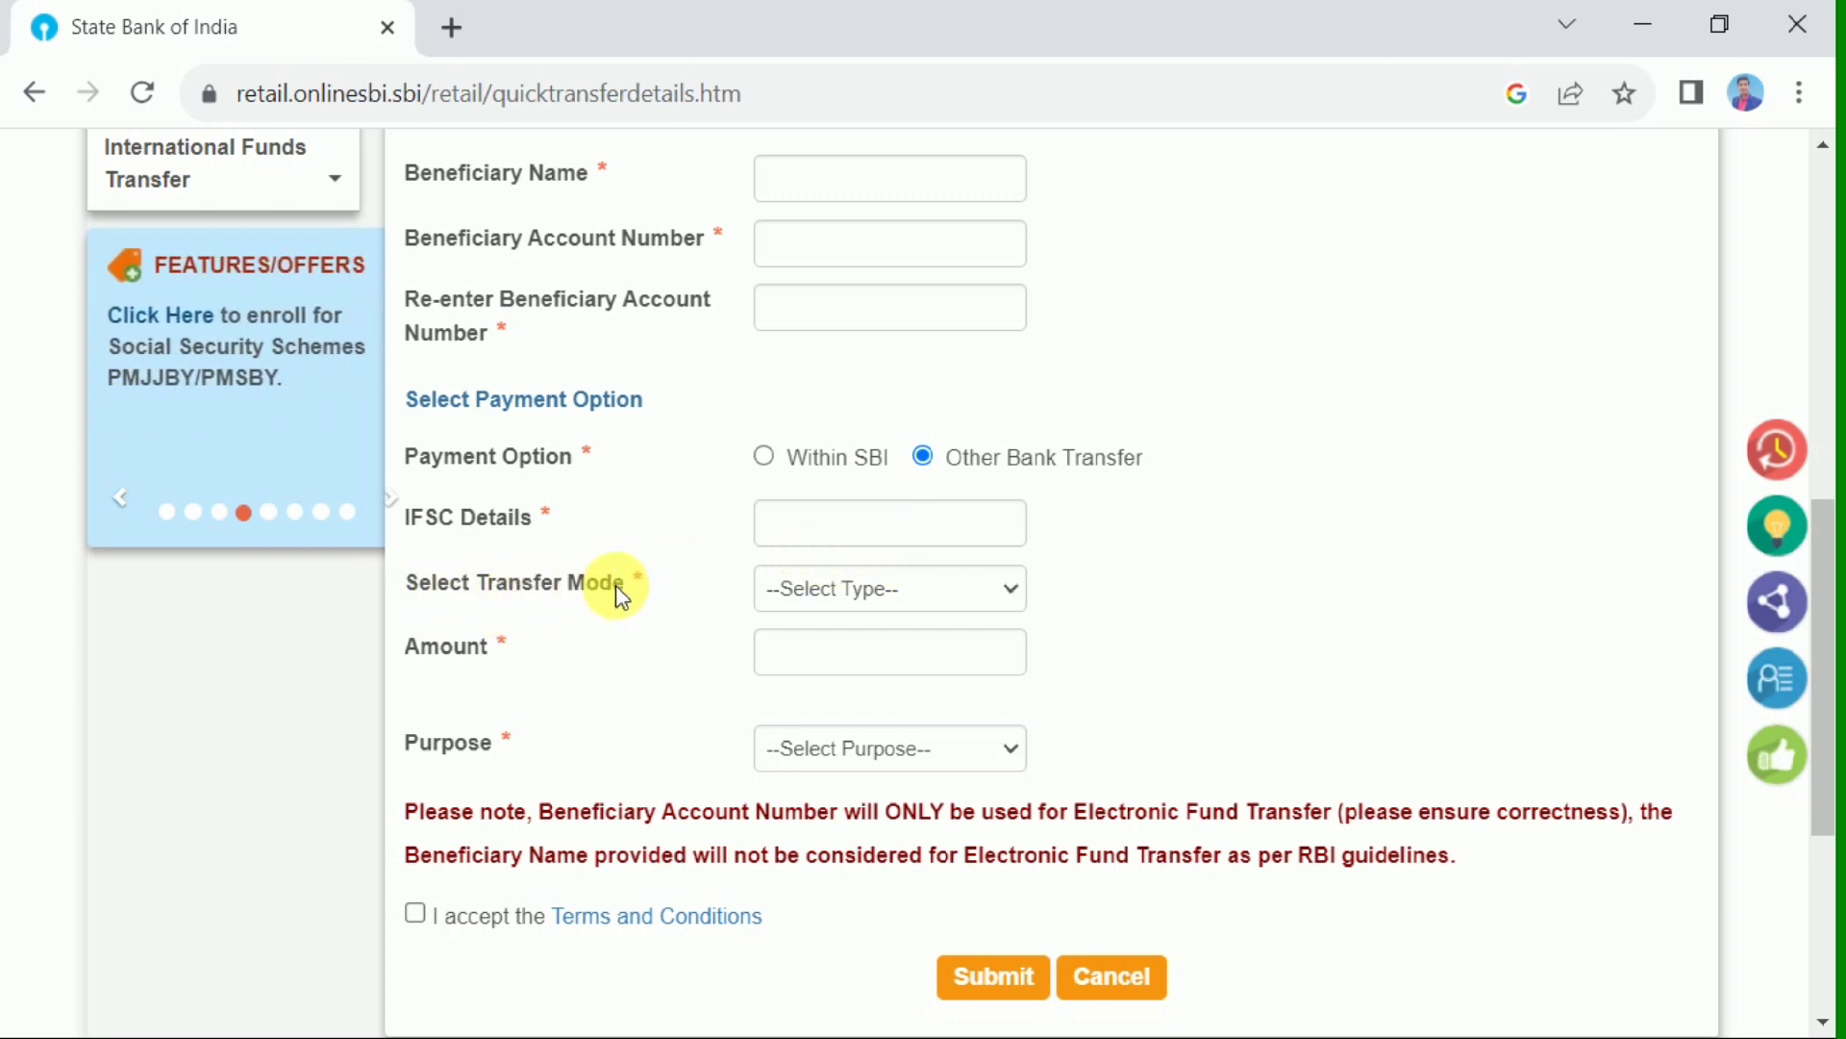
Compare the available transfer modes and set the quick transfer's mode to IMPS
left_click(859, 600)
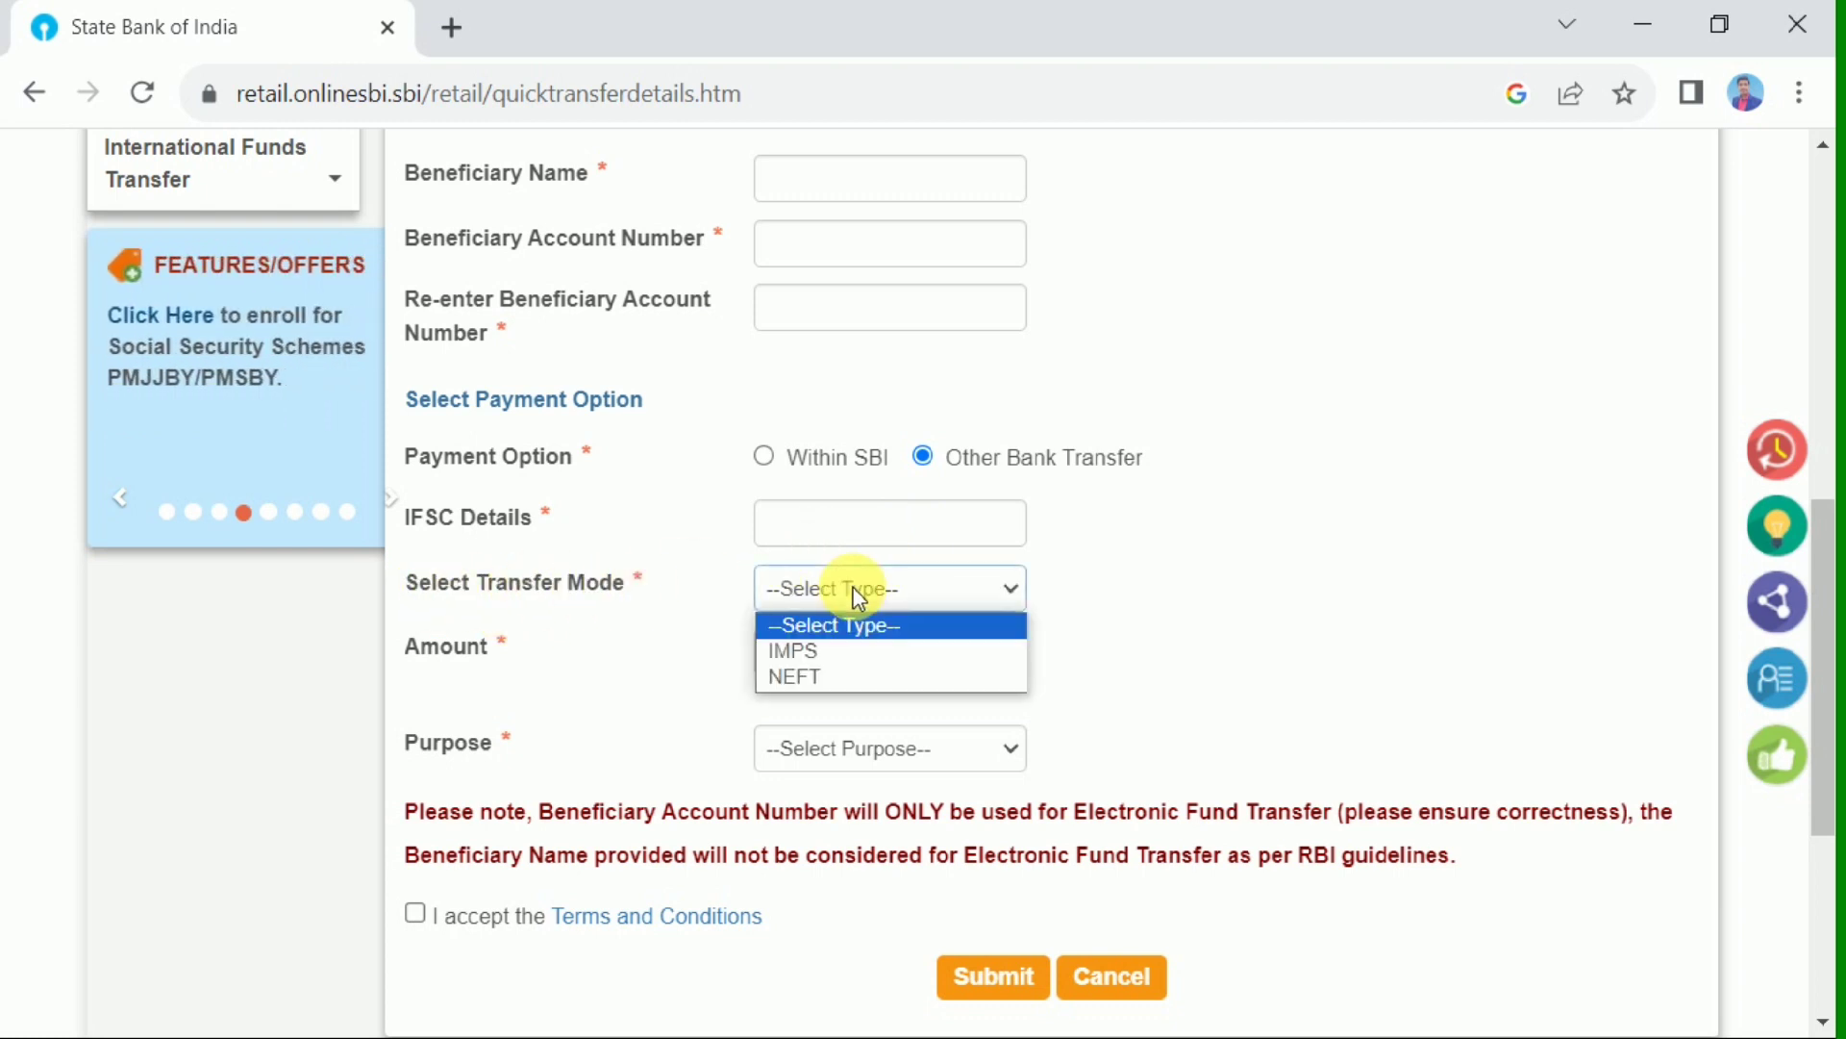
left_click(853, 653)
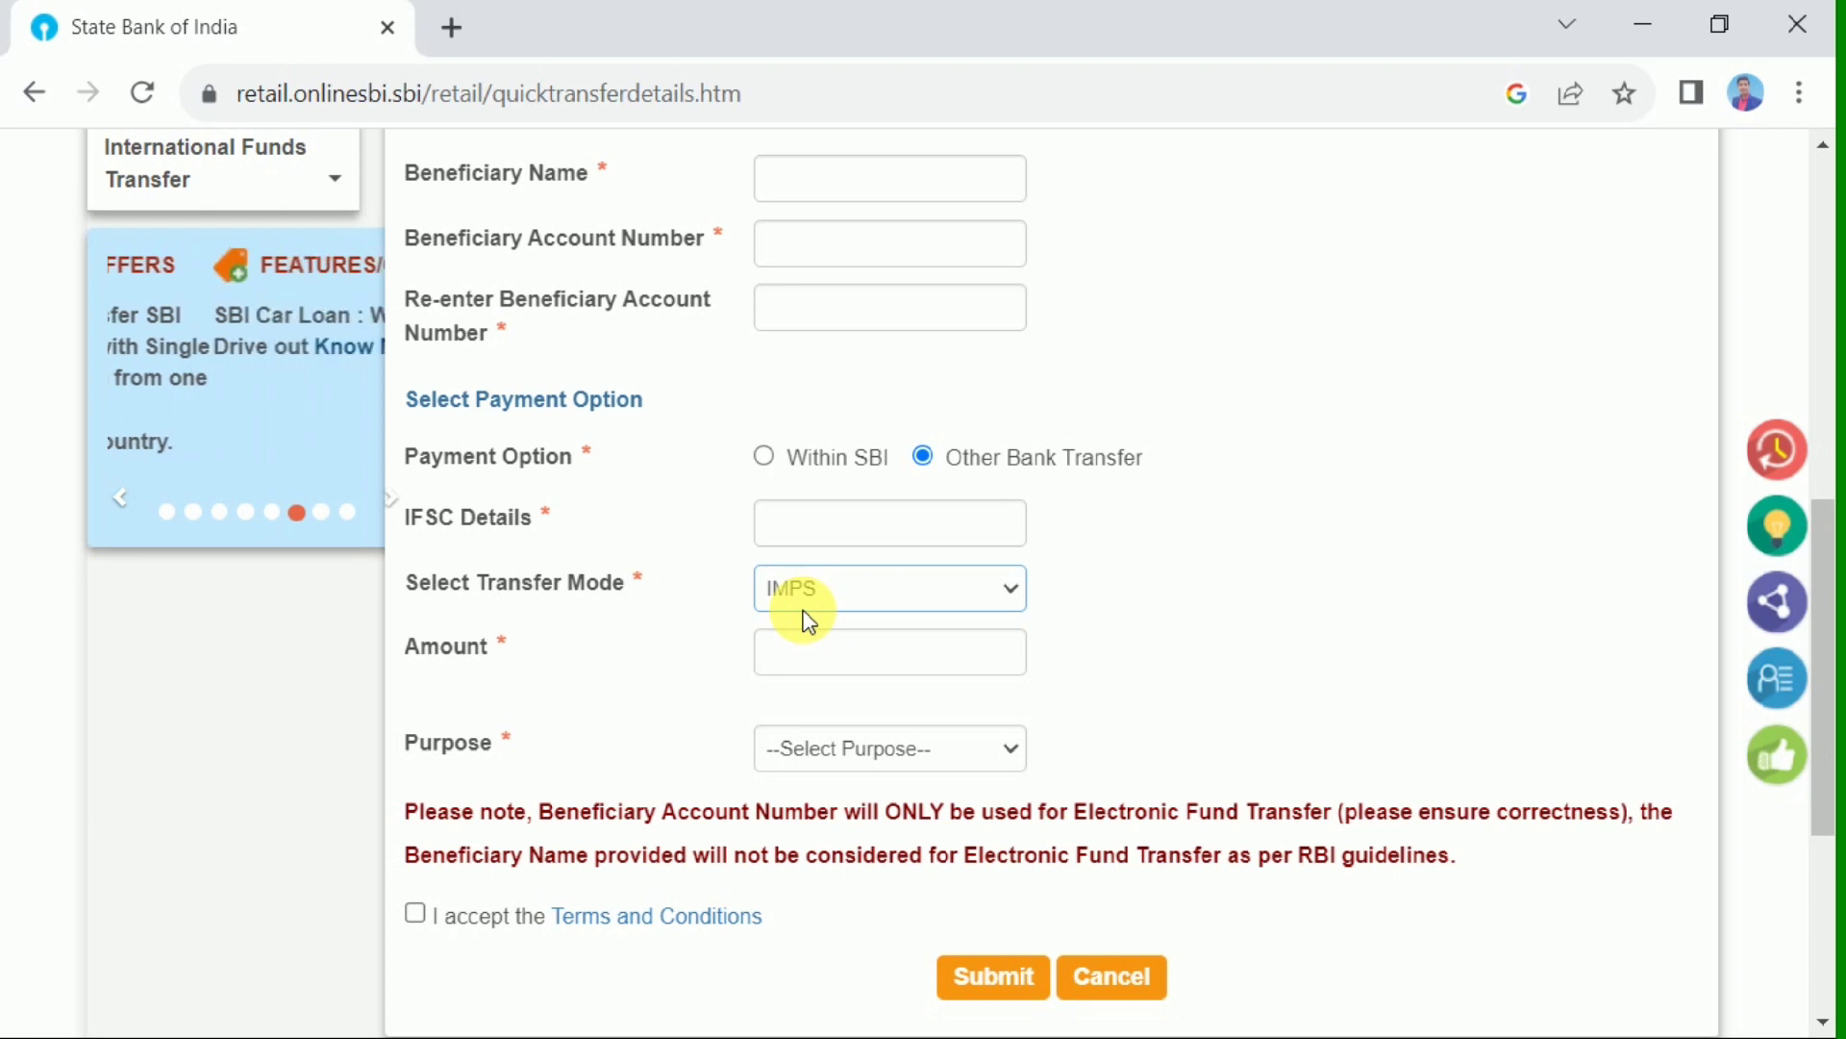
left_click(810, 607)
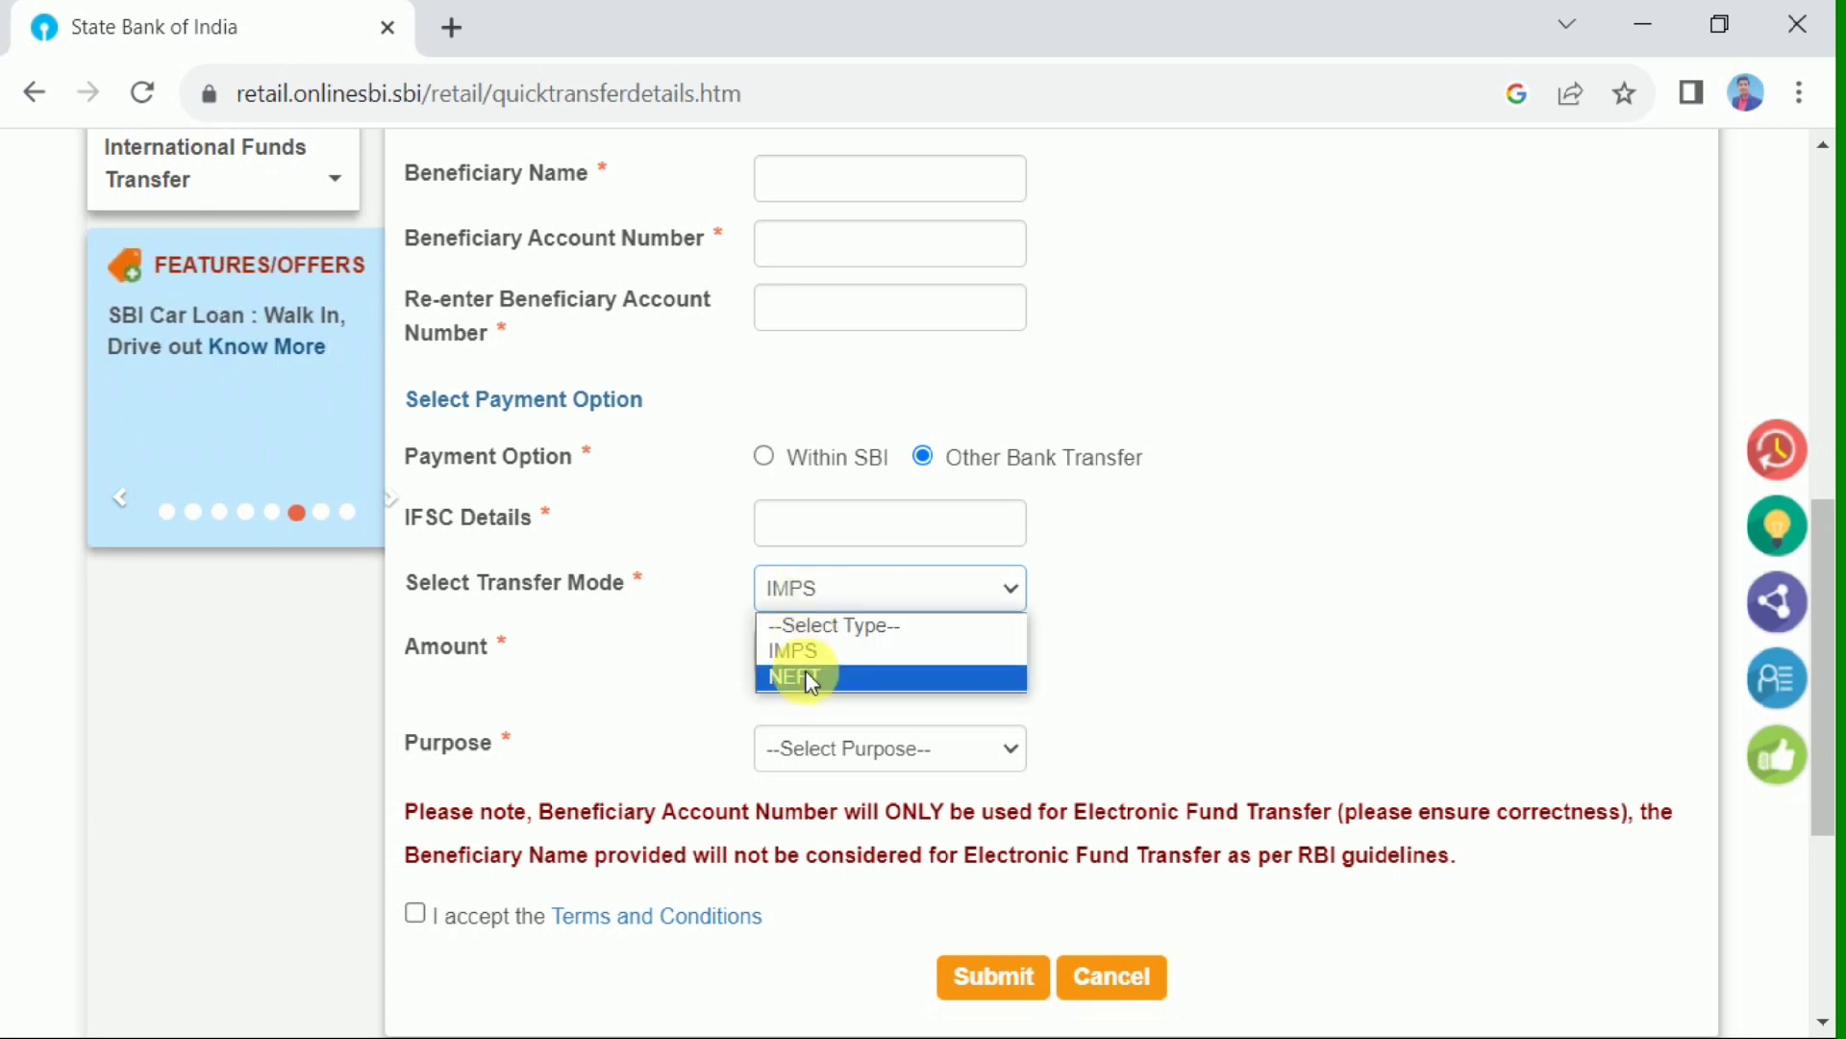
left_click(810, 652)
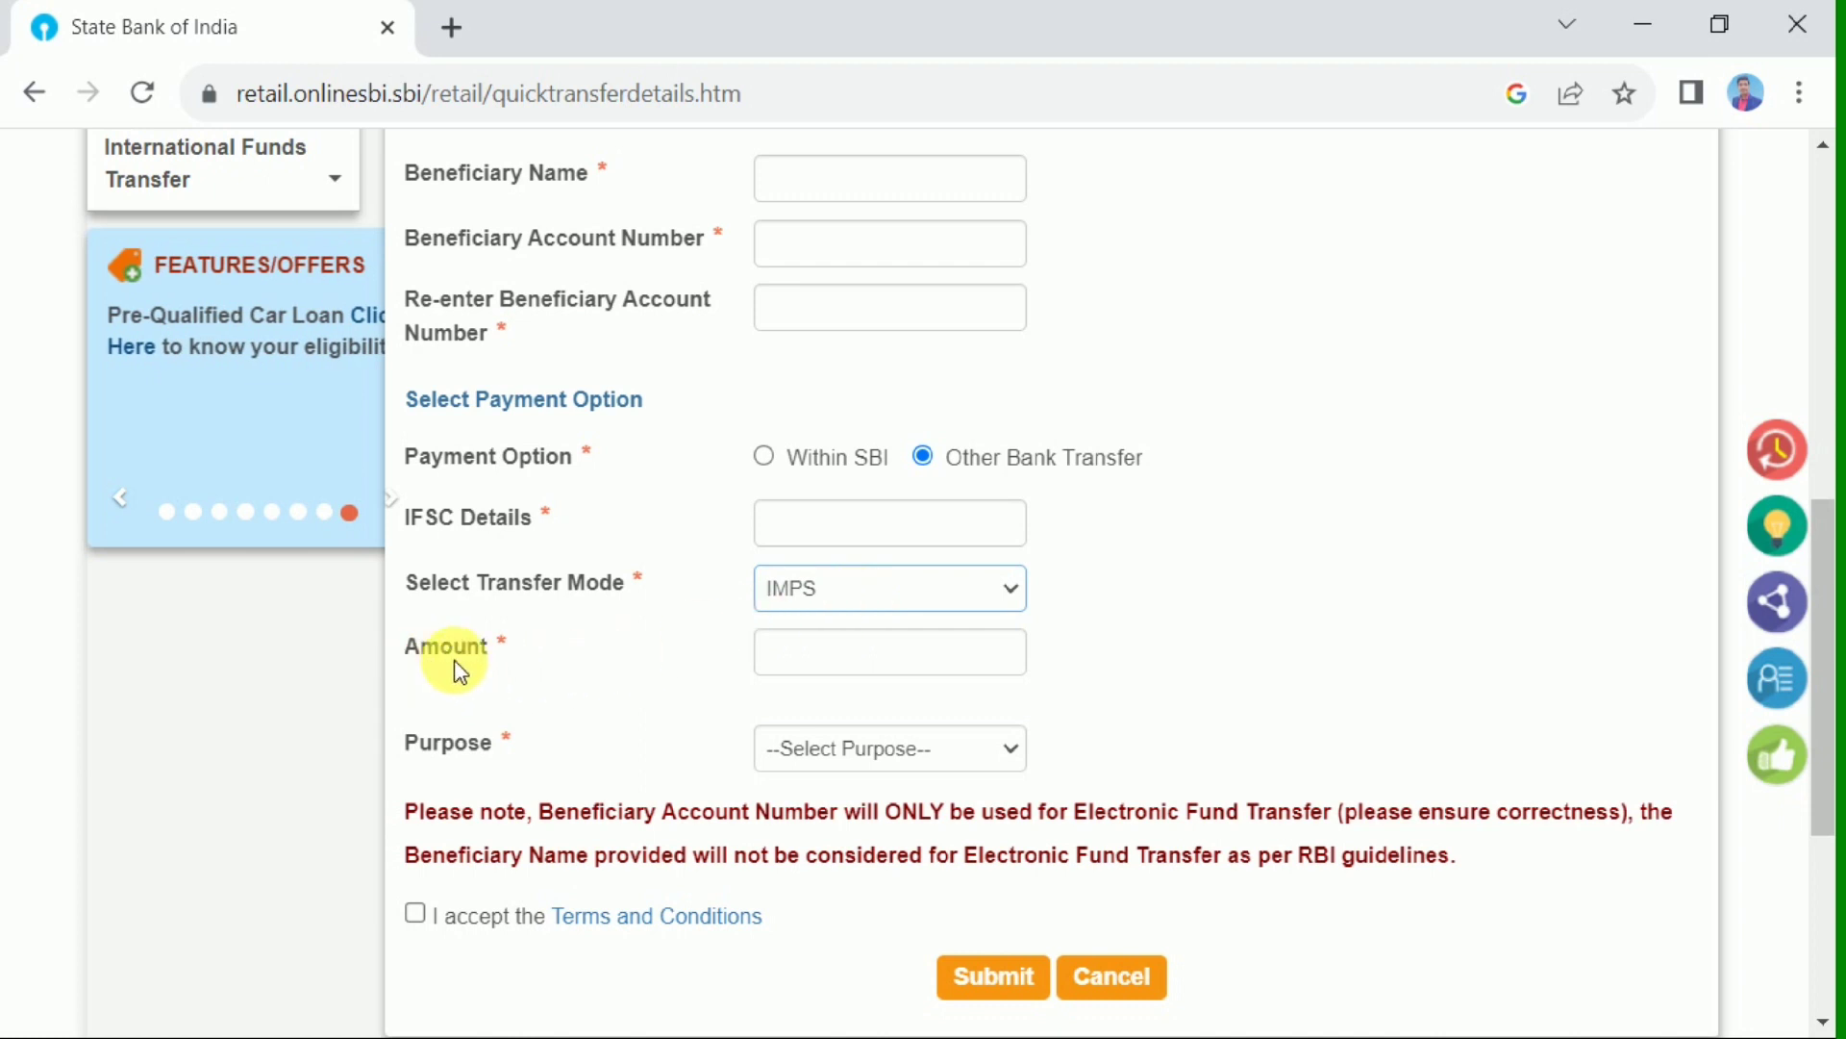
Set the transfer purpose to Others and activate the accompanying custom purpose field
left_click(816, 666)
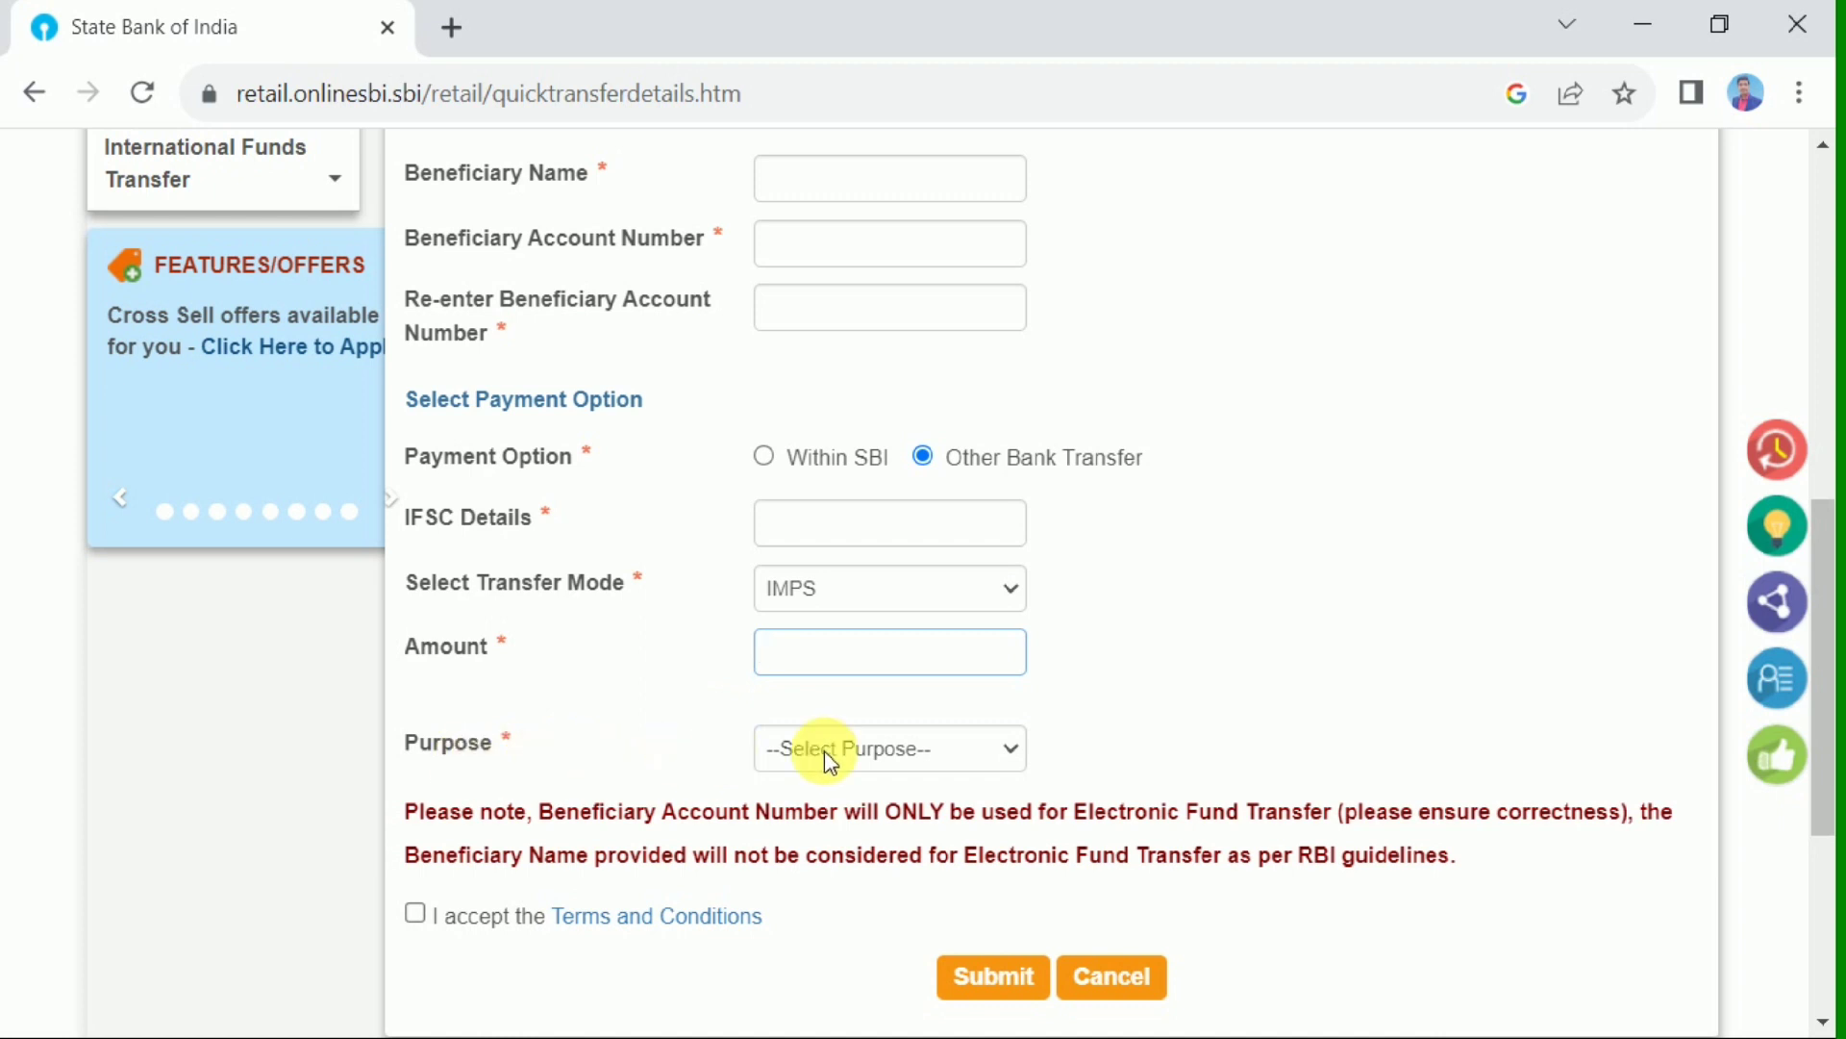
left_click(865, 760)
left_click(857, 751)
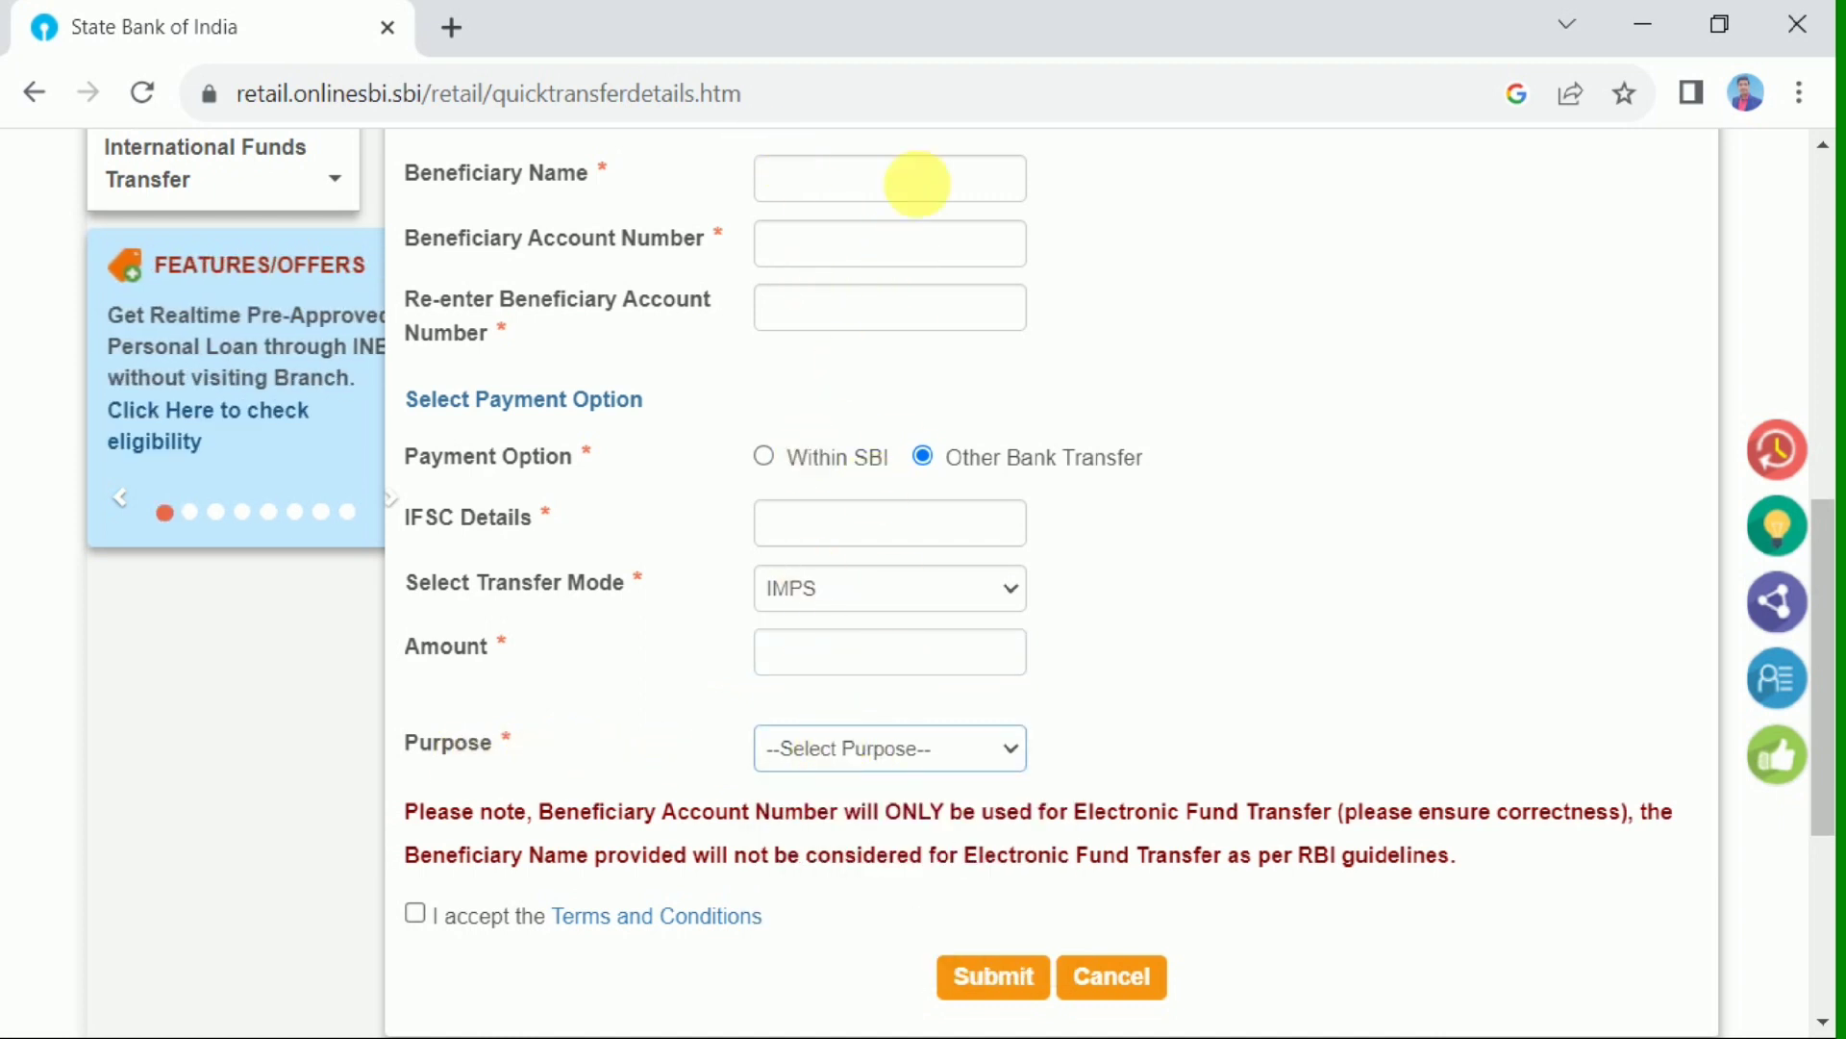
left_click(878, 748)
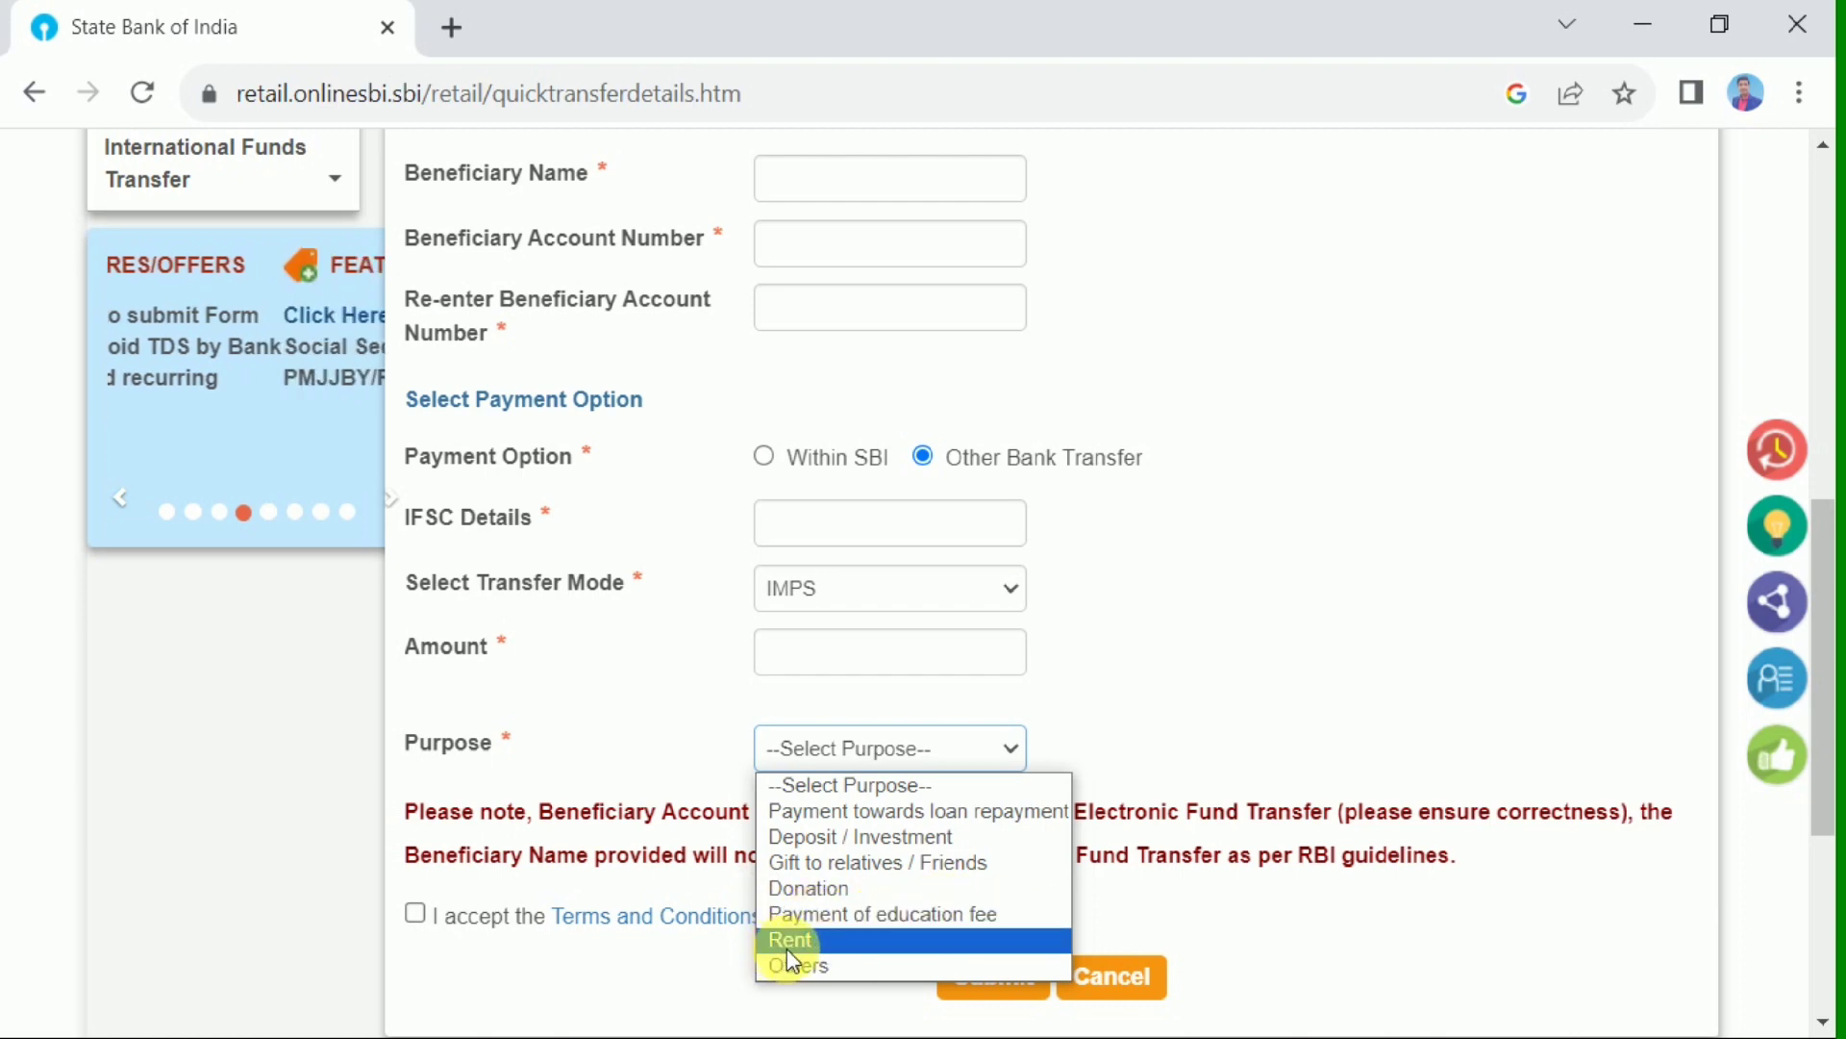
left_click(811, 966)
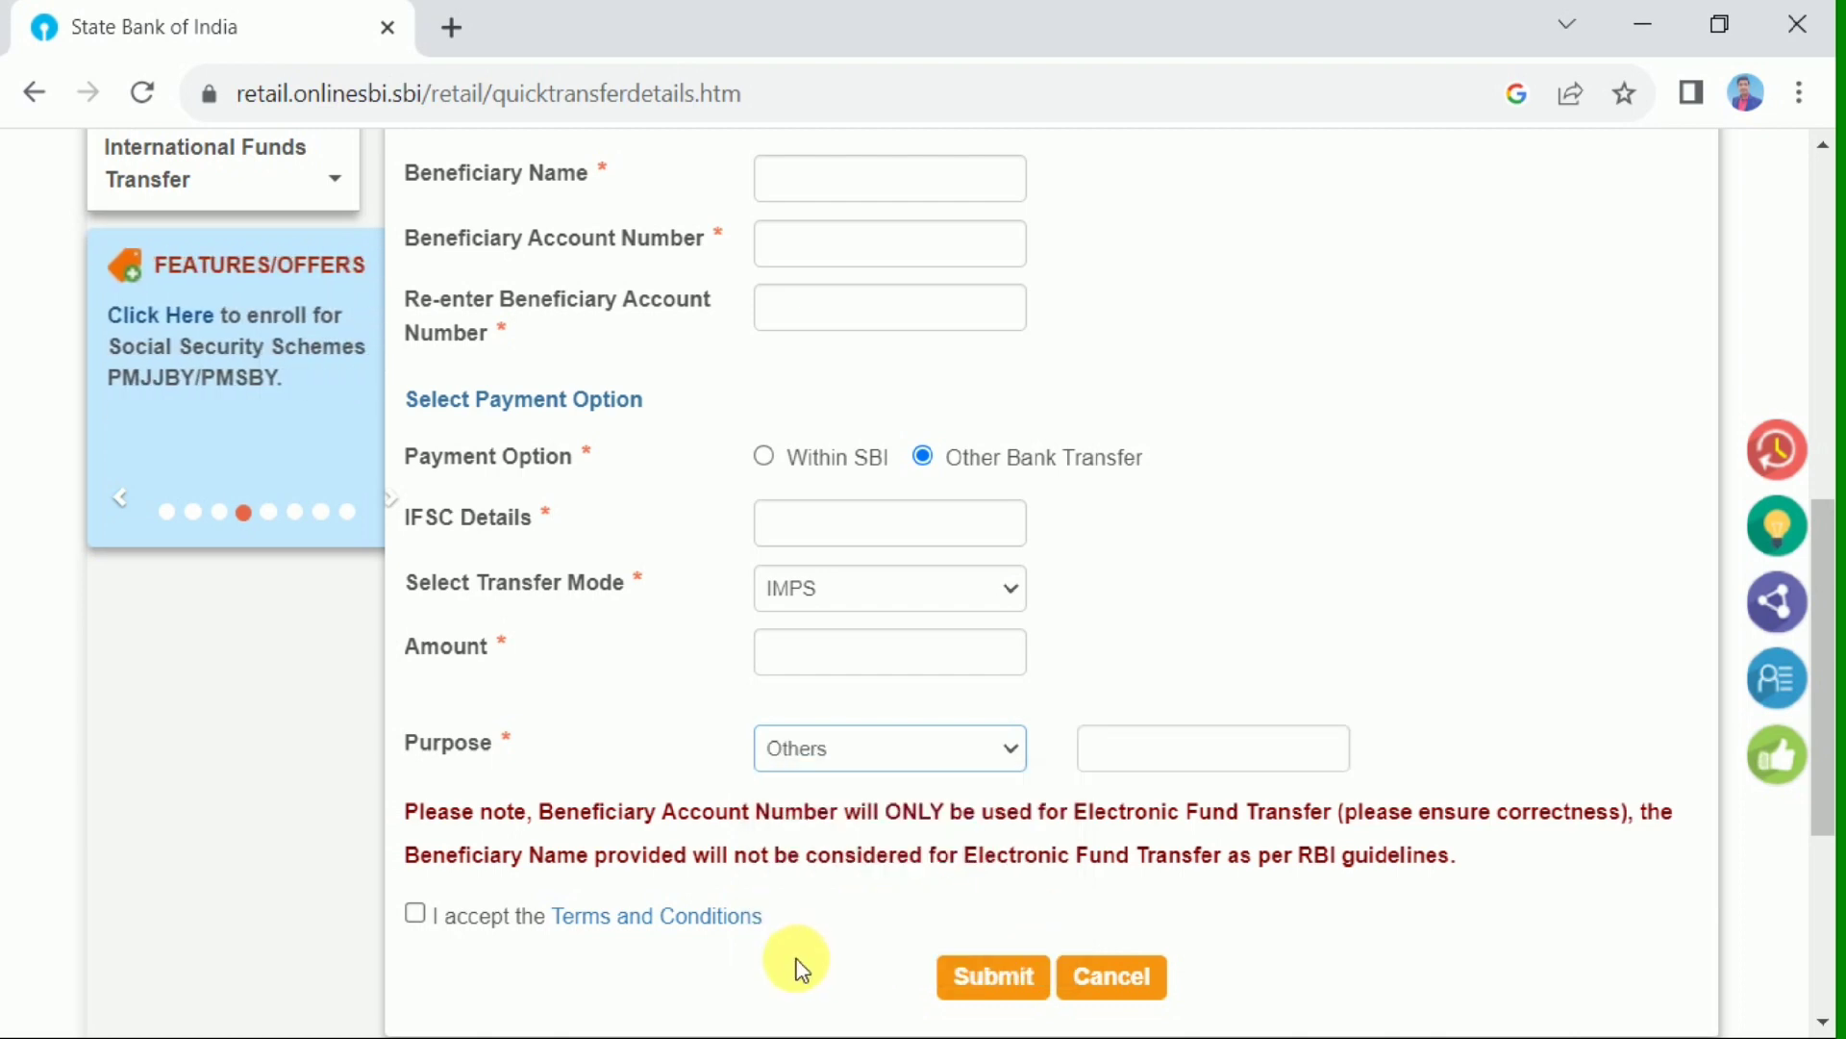
left_click(1131, 765)
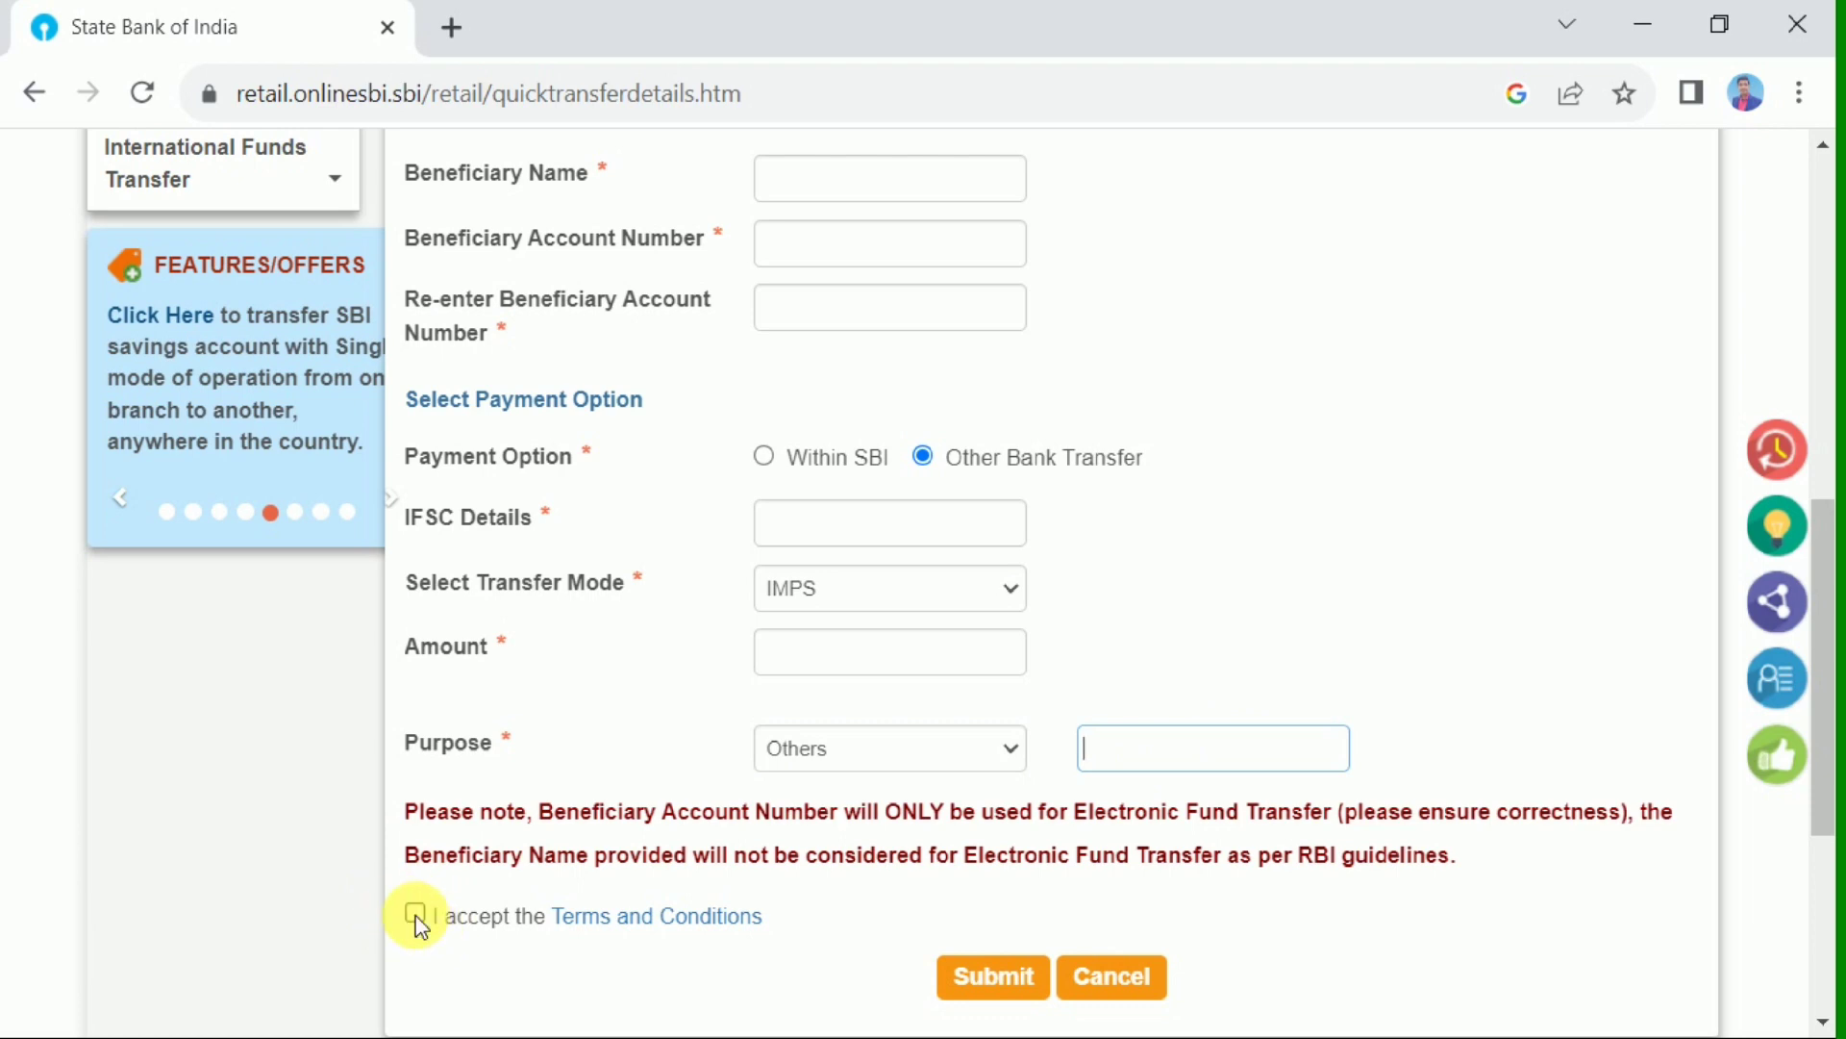
Accept the Terms and Conditions and submit the quick transfer request
left_click(988, 990)
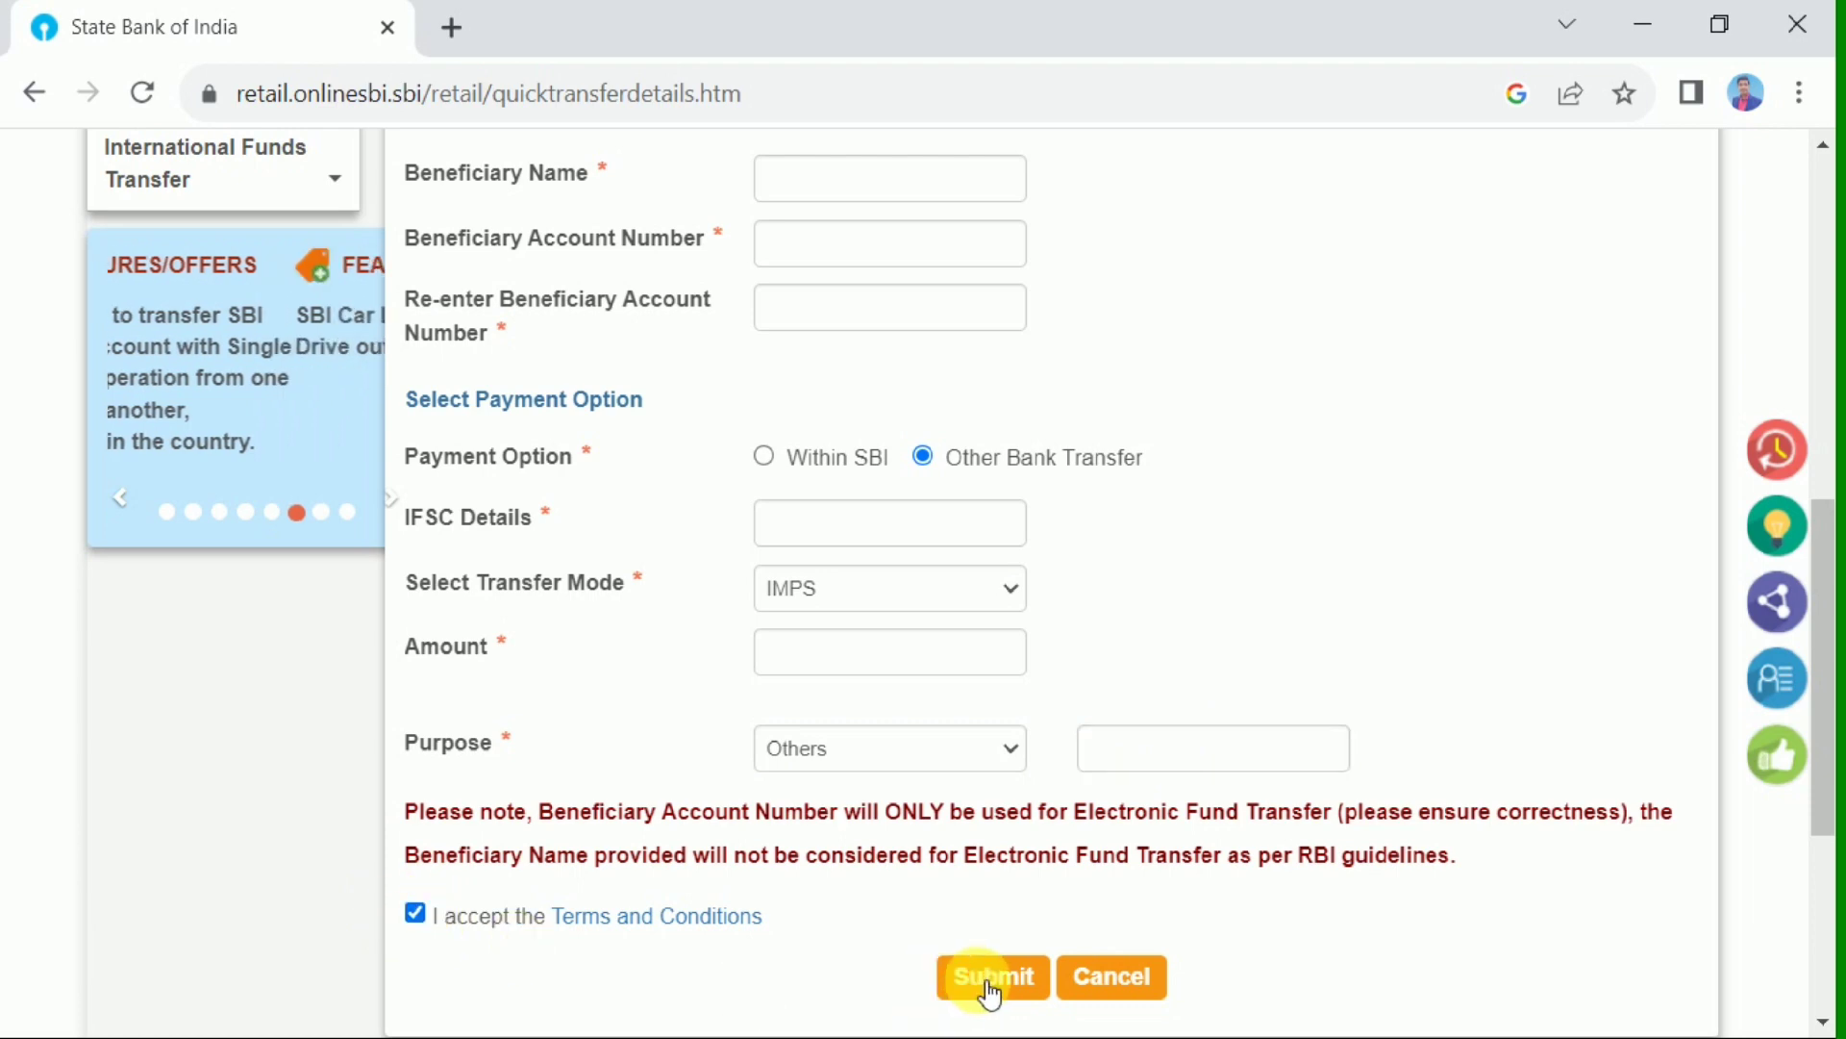
left_click(983, 996)
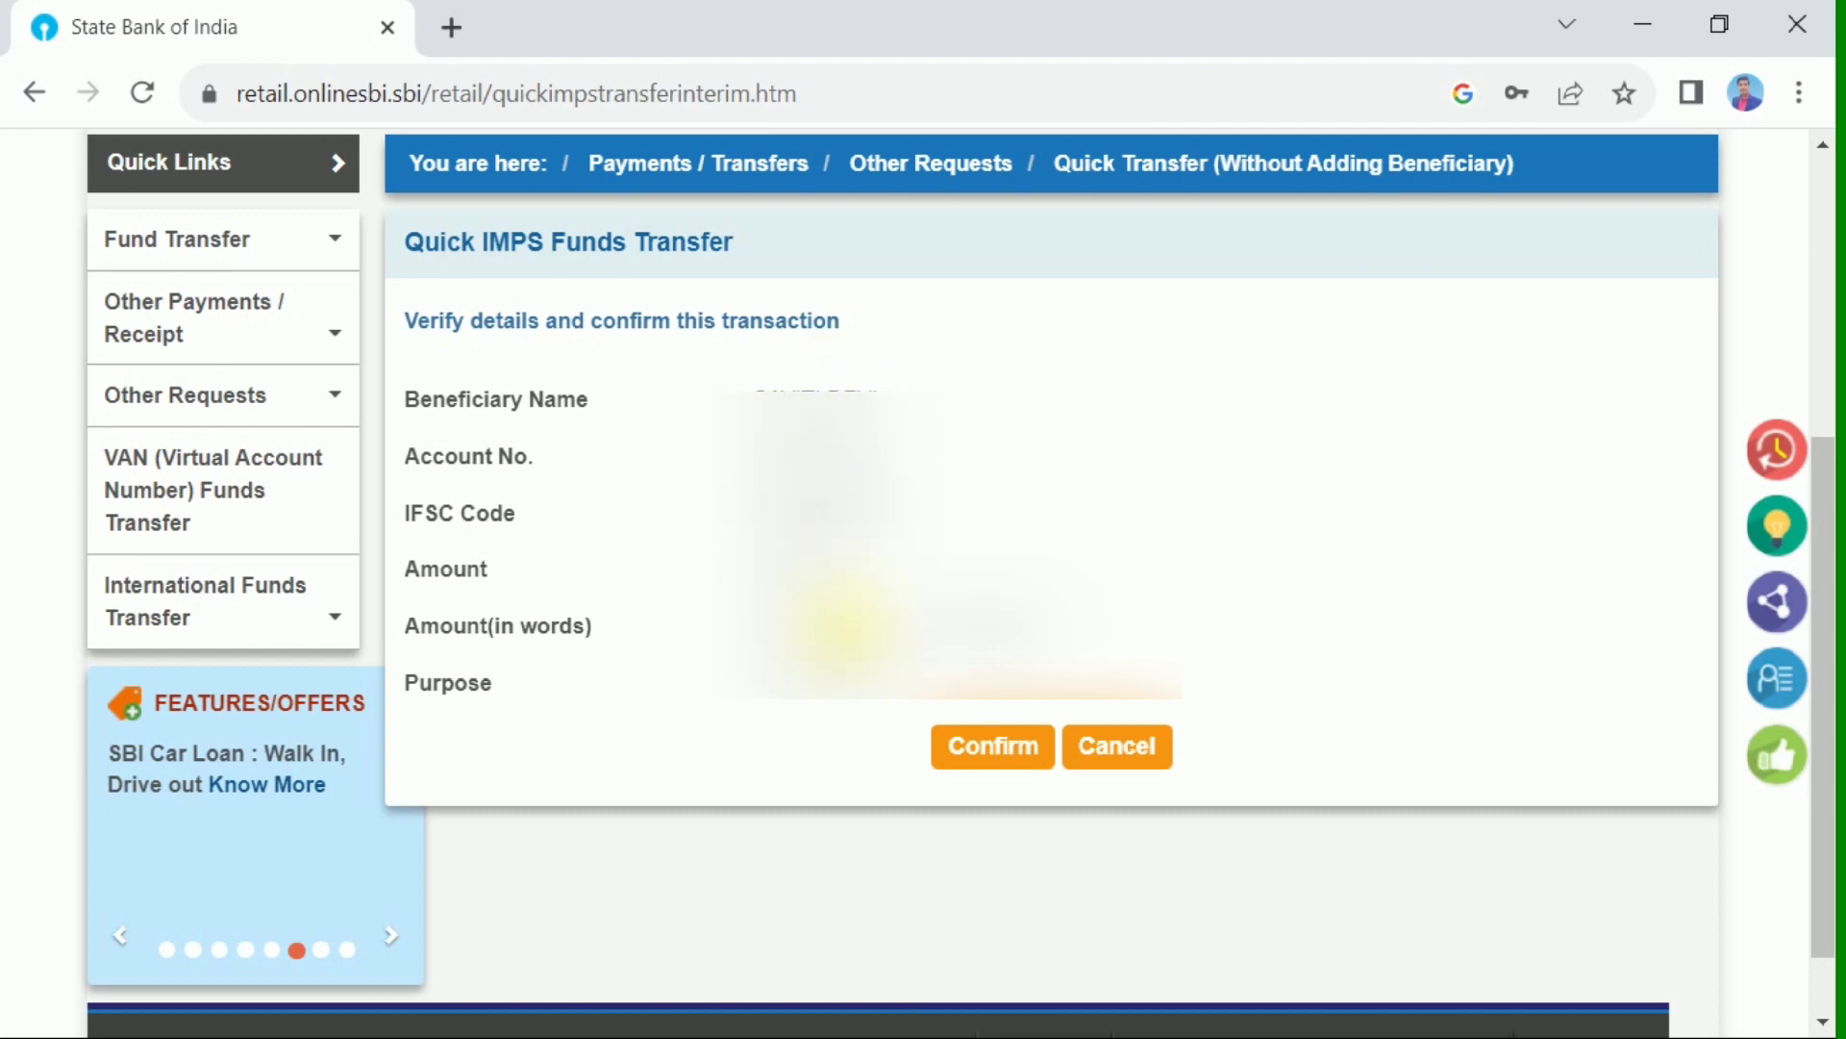
Confirm the Quick IMPS Funds Transfer details and authorize the transfer with the high security password received by mobile phone
left_click(990, 752)
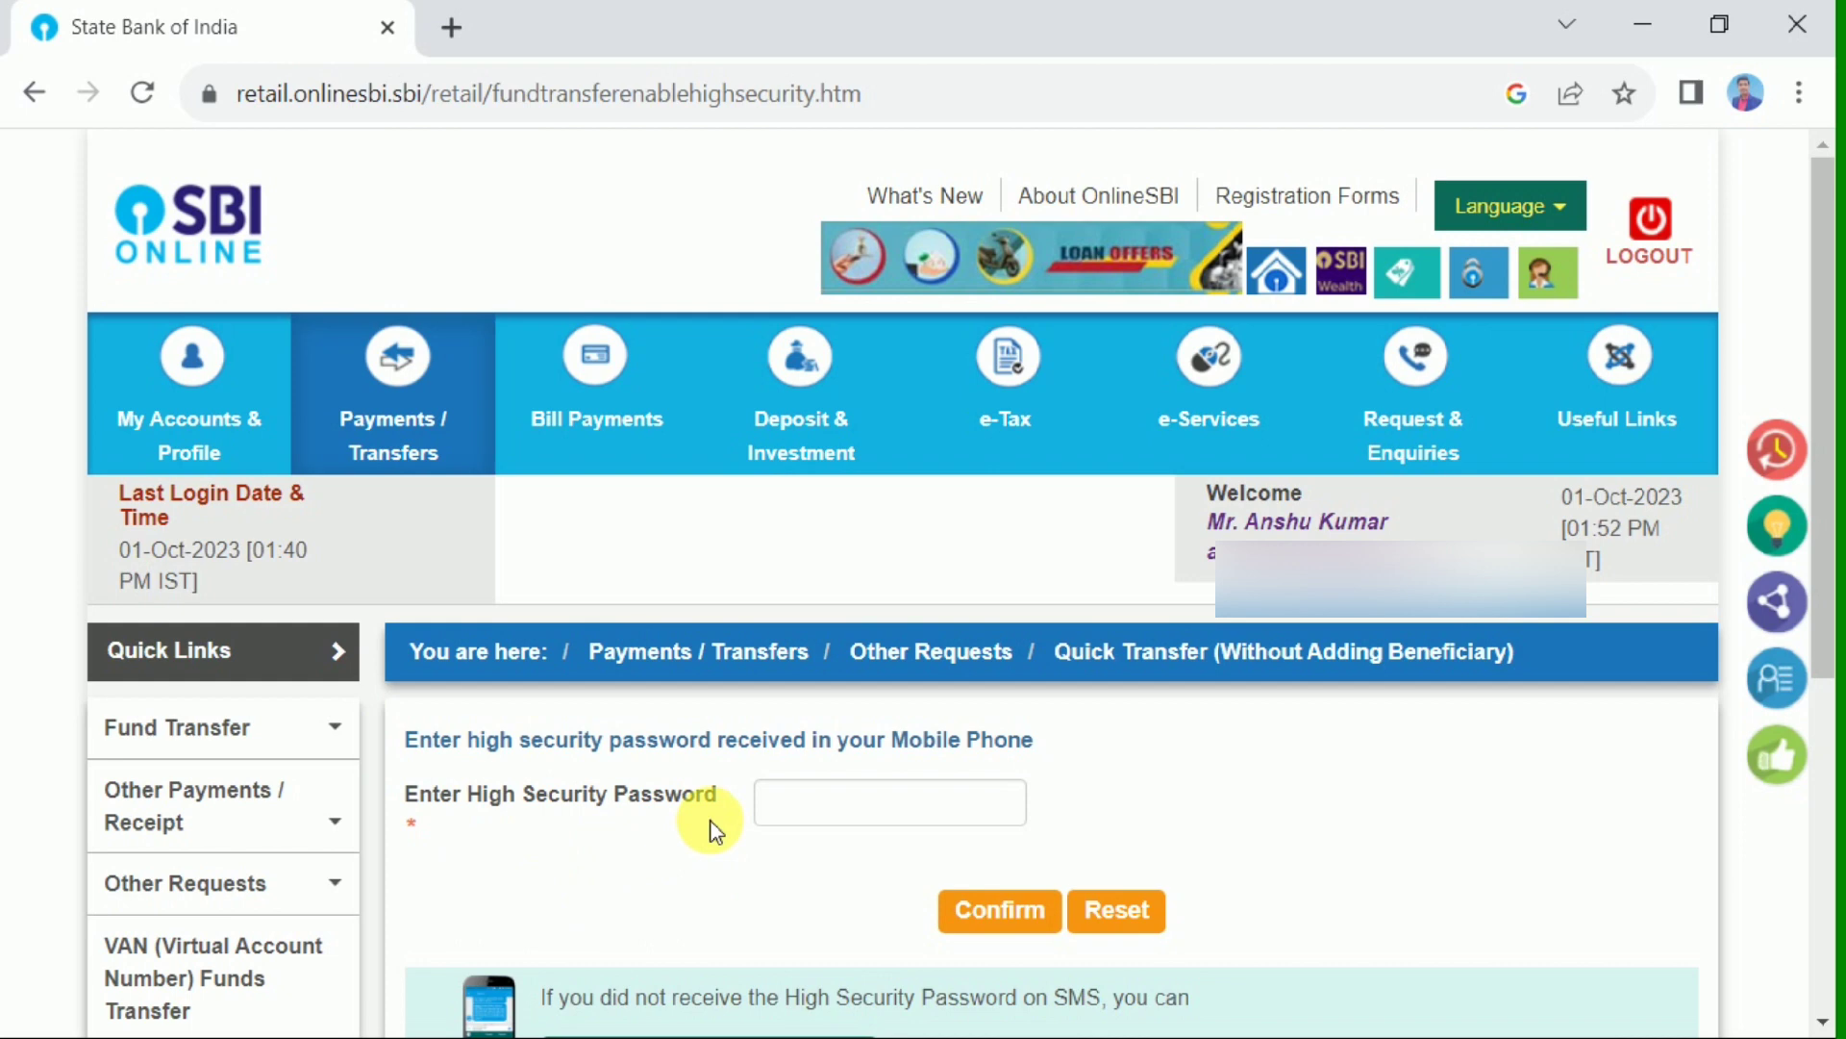
scroll(712, 829, "down", 5)
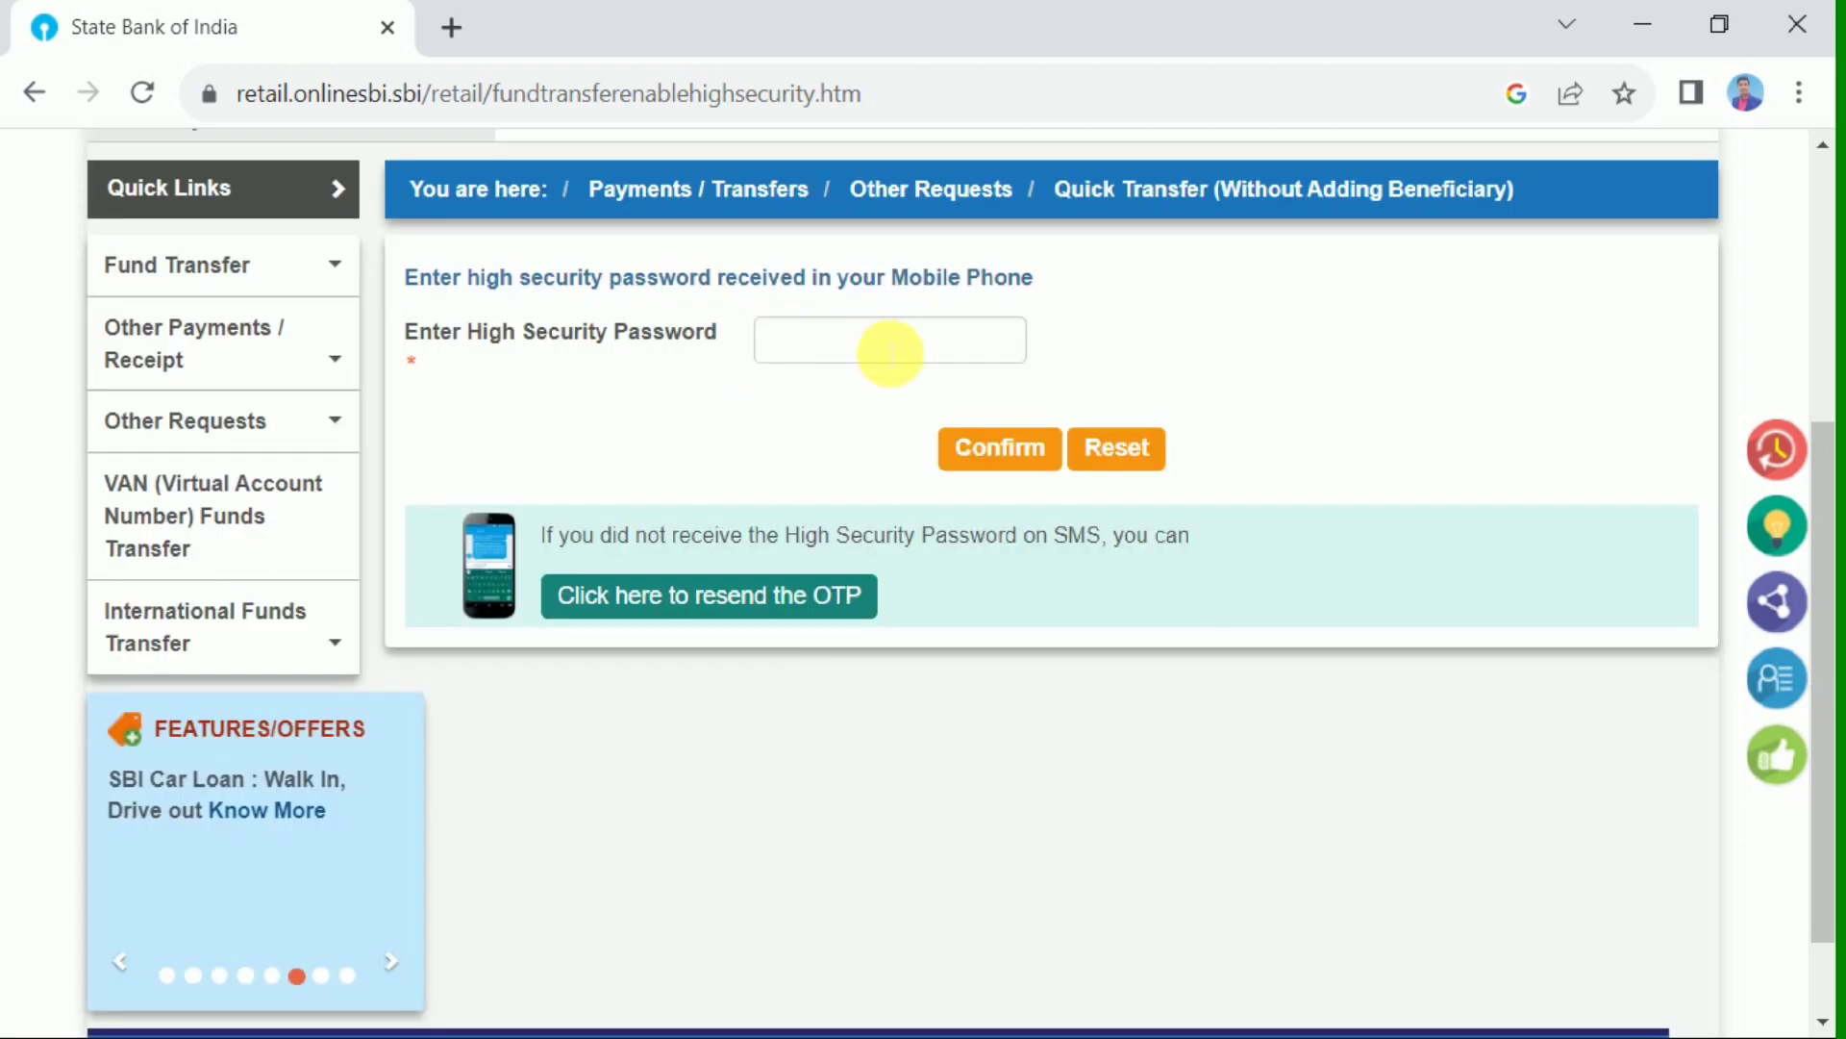
left_click(1000, 450)
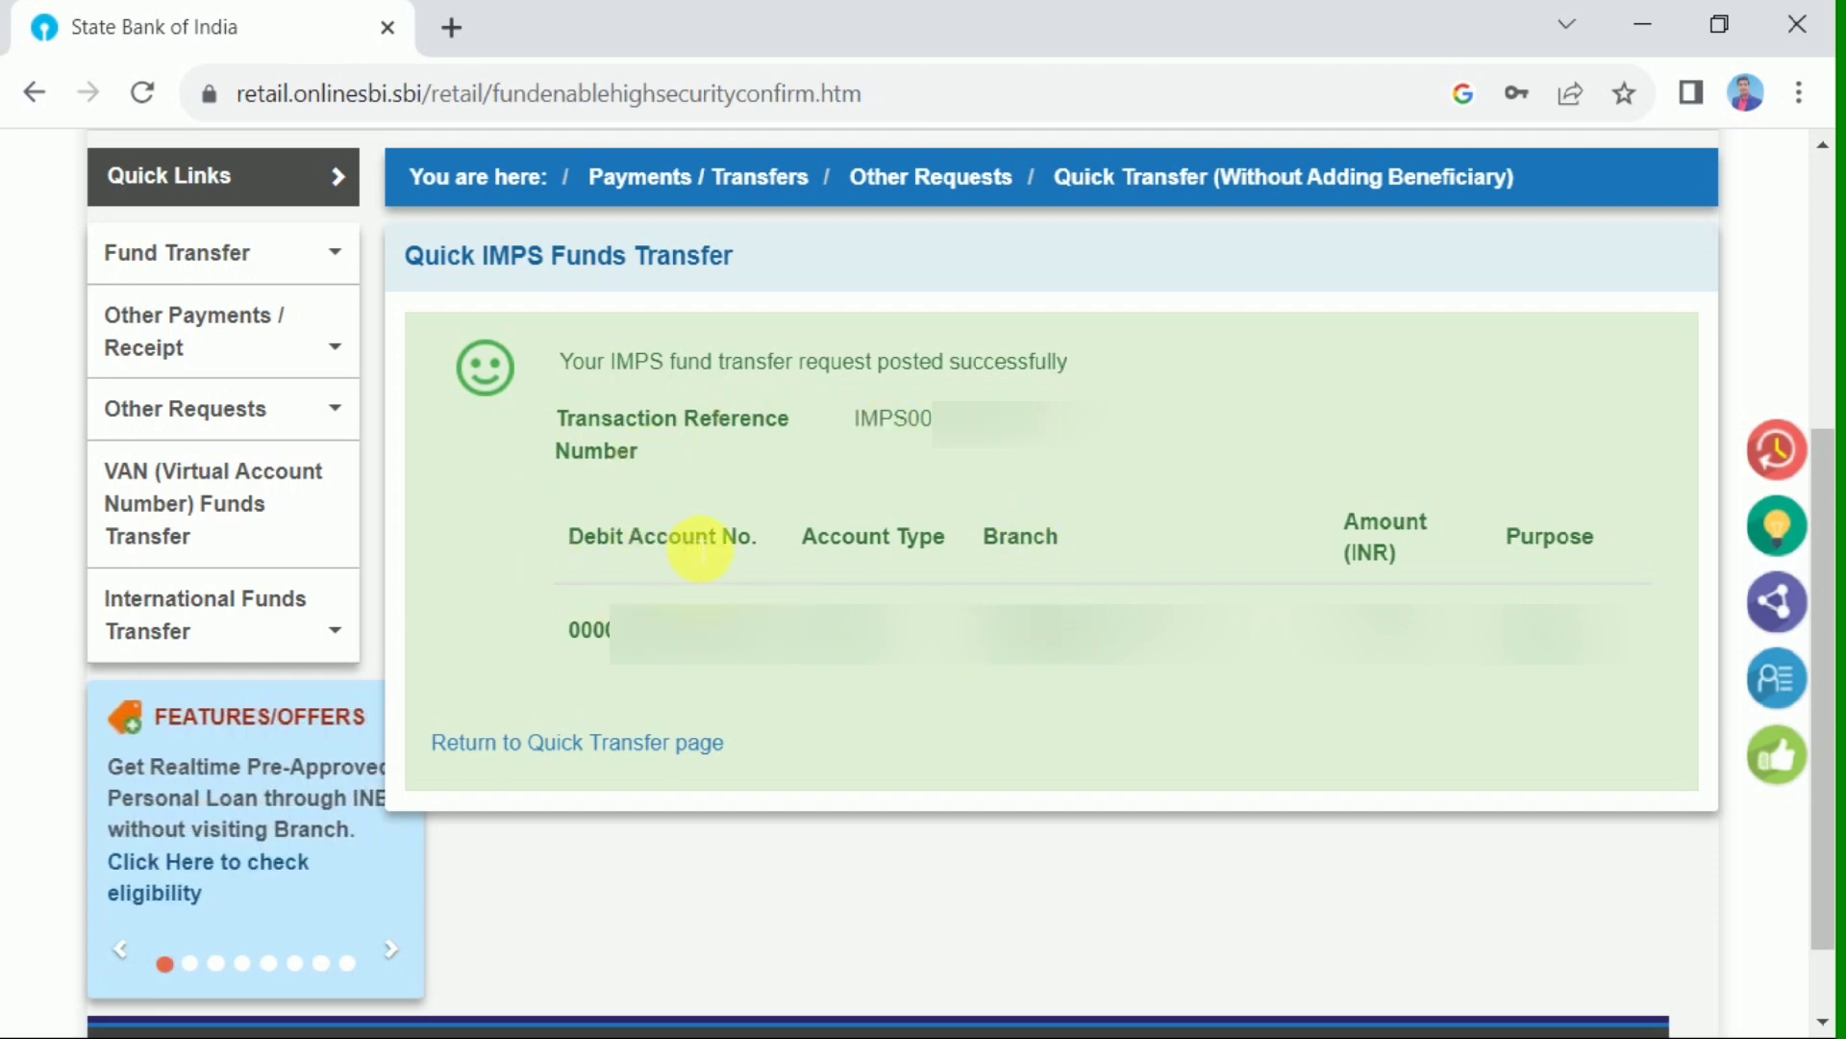
Go back to My Accounts & Profile and open the Account Summary to reach the account's balance and transactions
key("alt+Left")
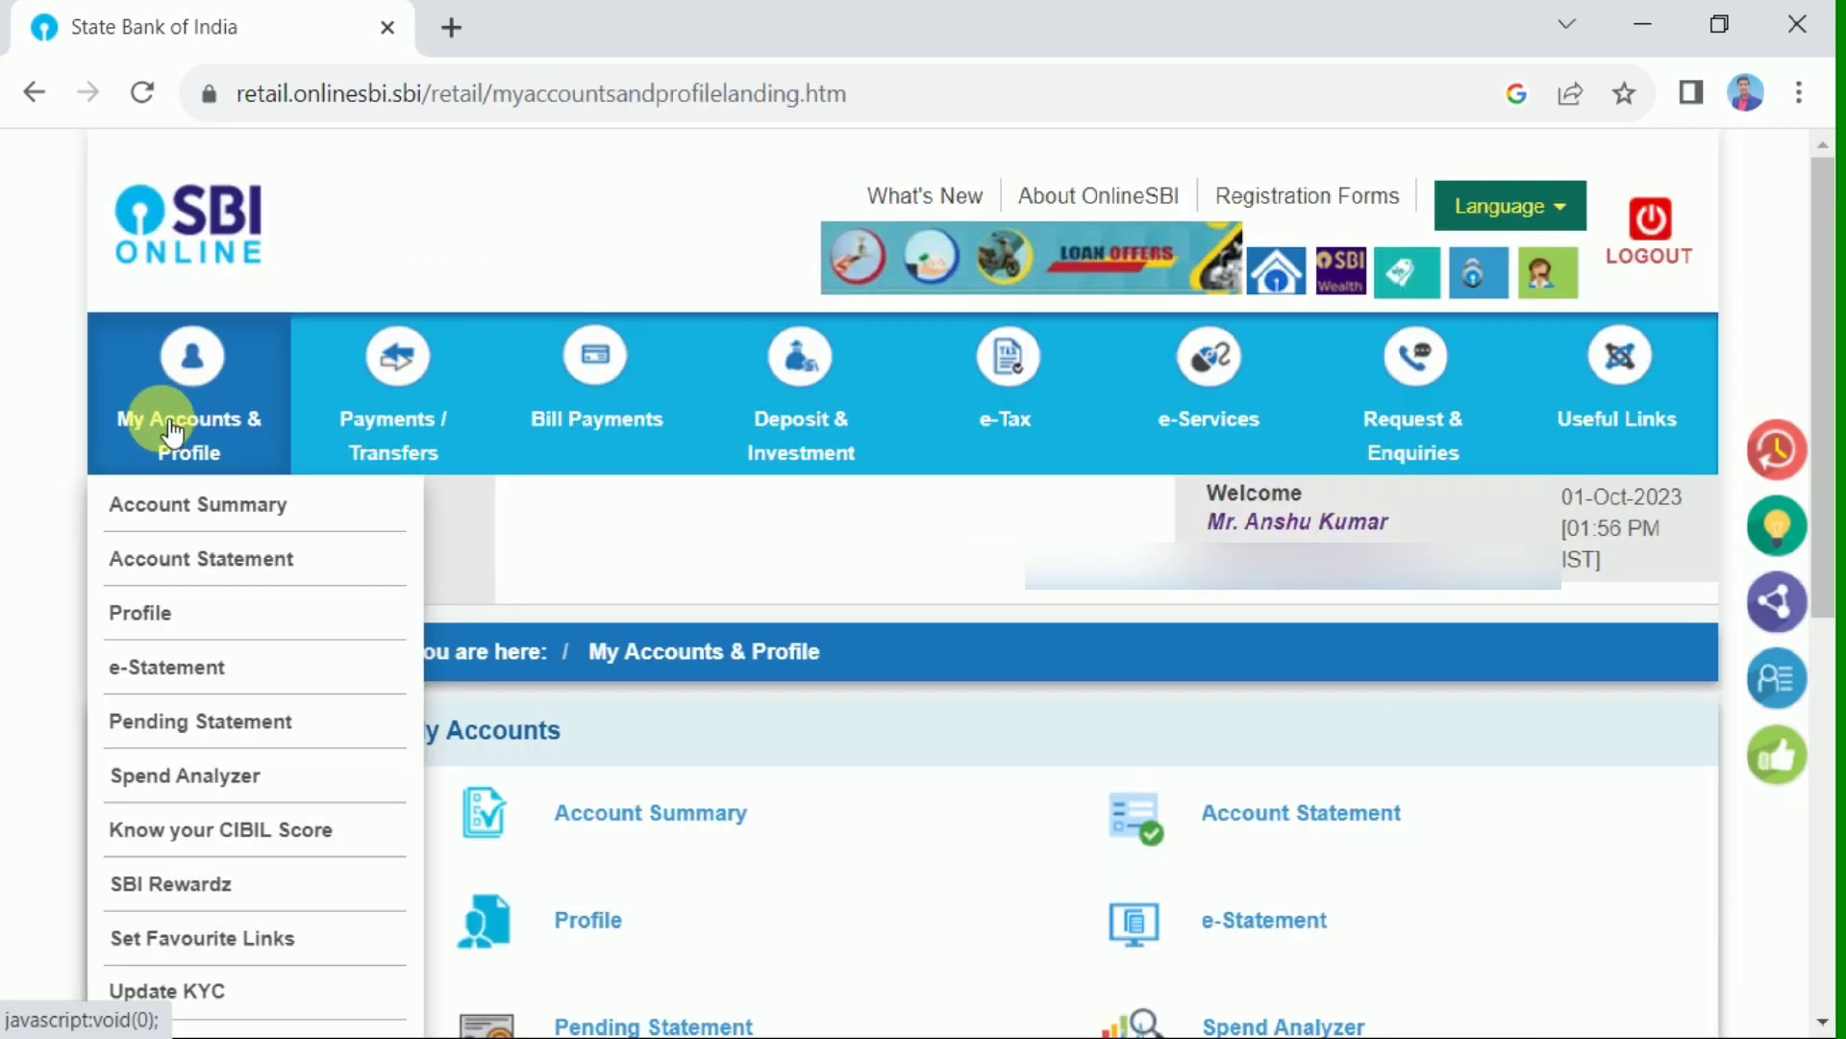
left_click(208, 397)
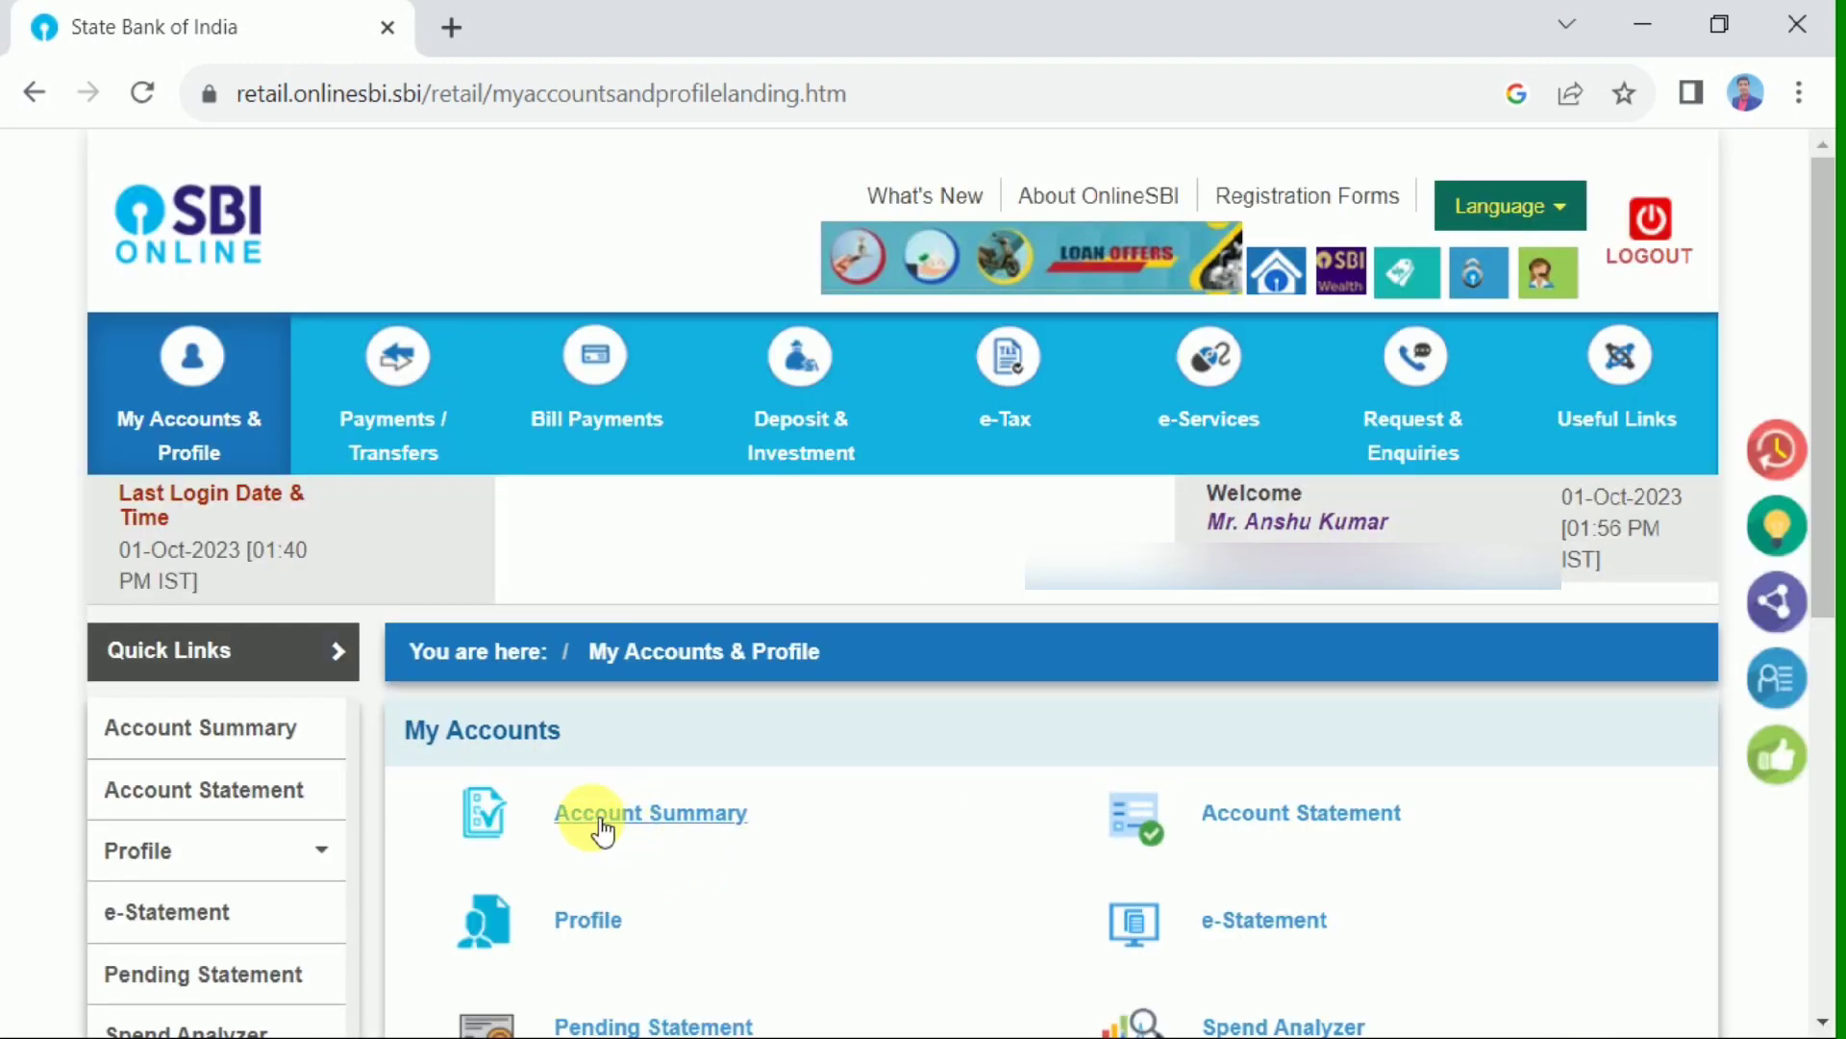
left_click(637, 824)
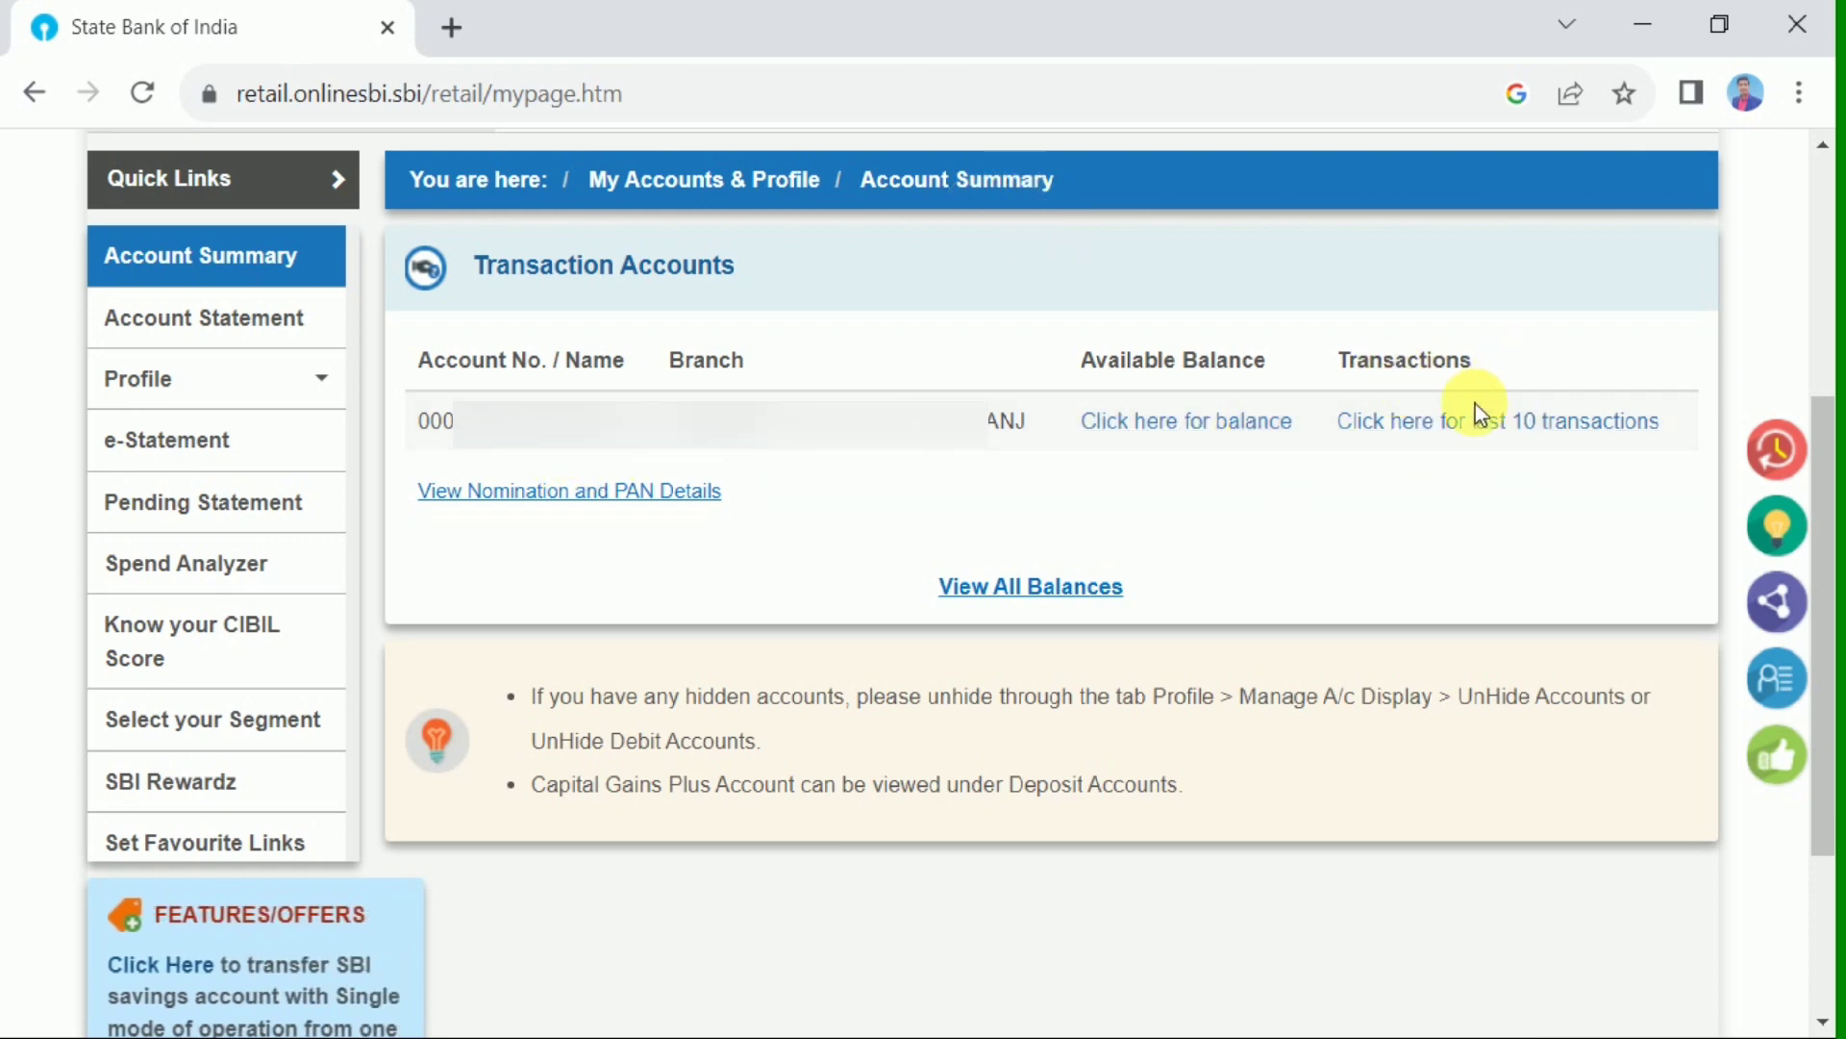
Review the last 10 transactions of the transaction account, and return to the My Accounts & Profile page
left_click(1558, 434)
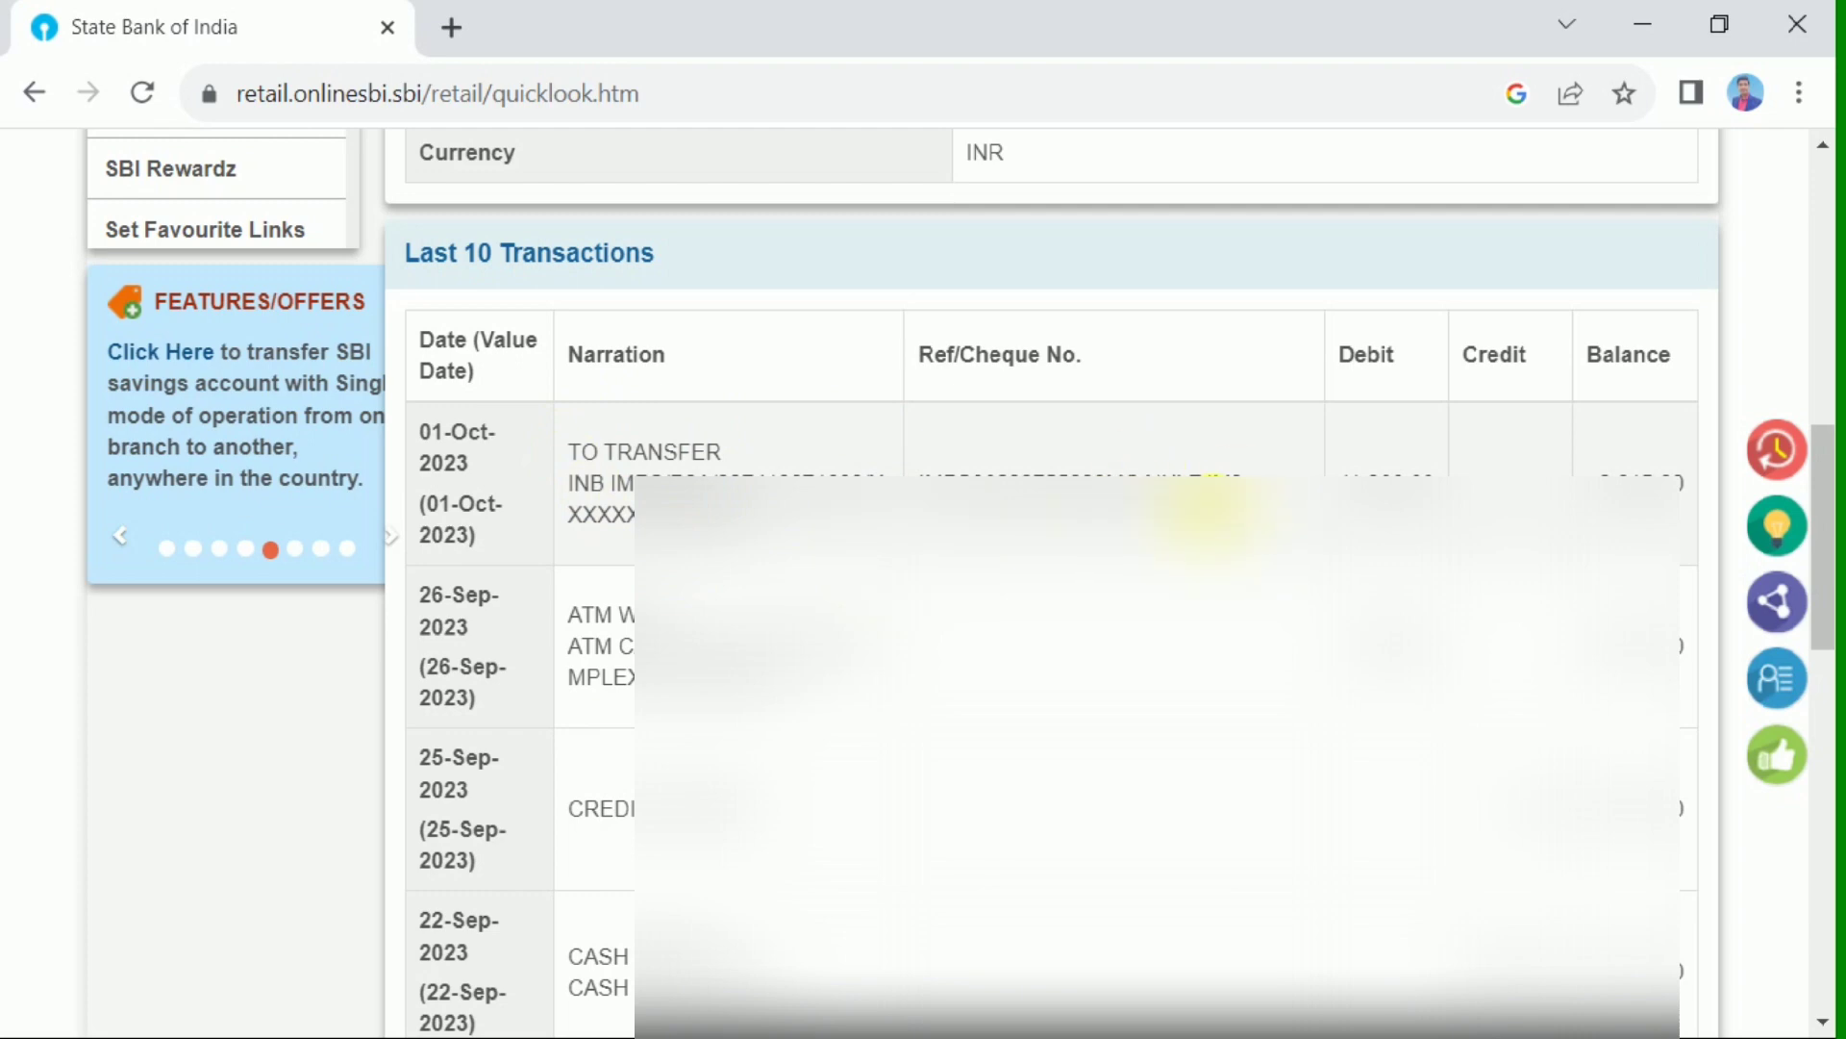
key("alt+Left")
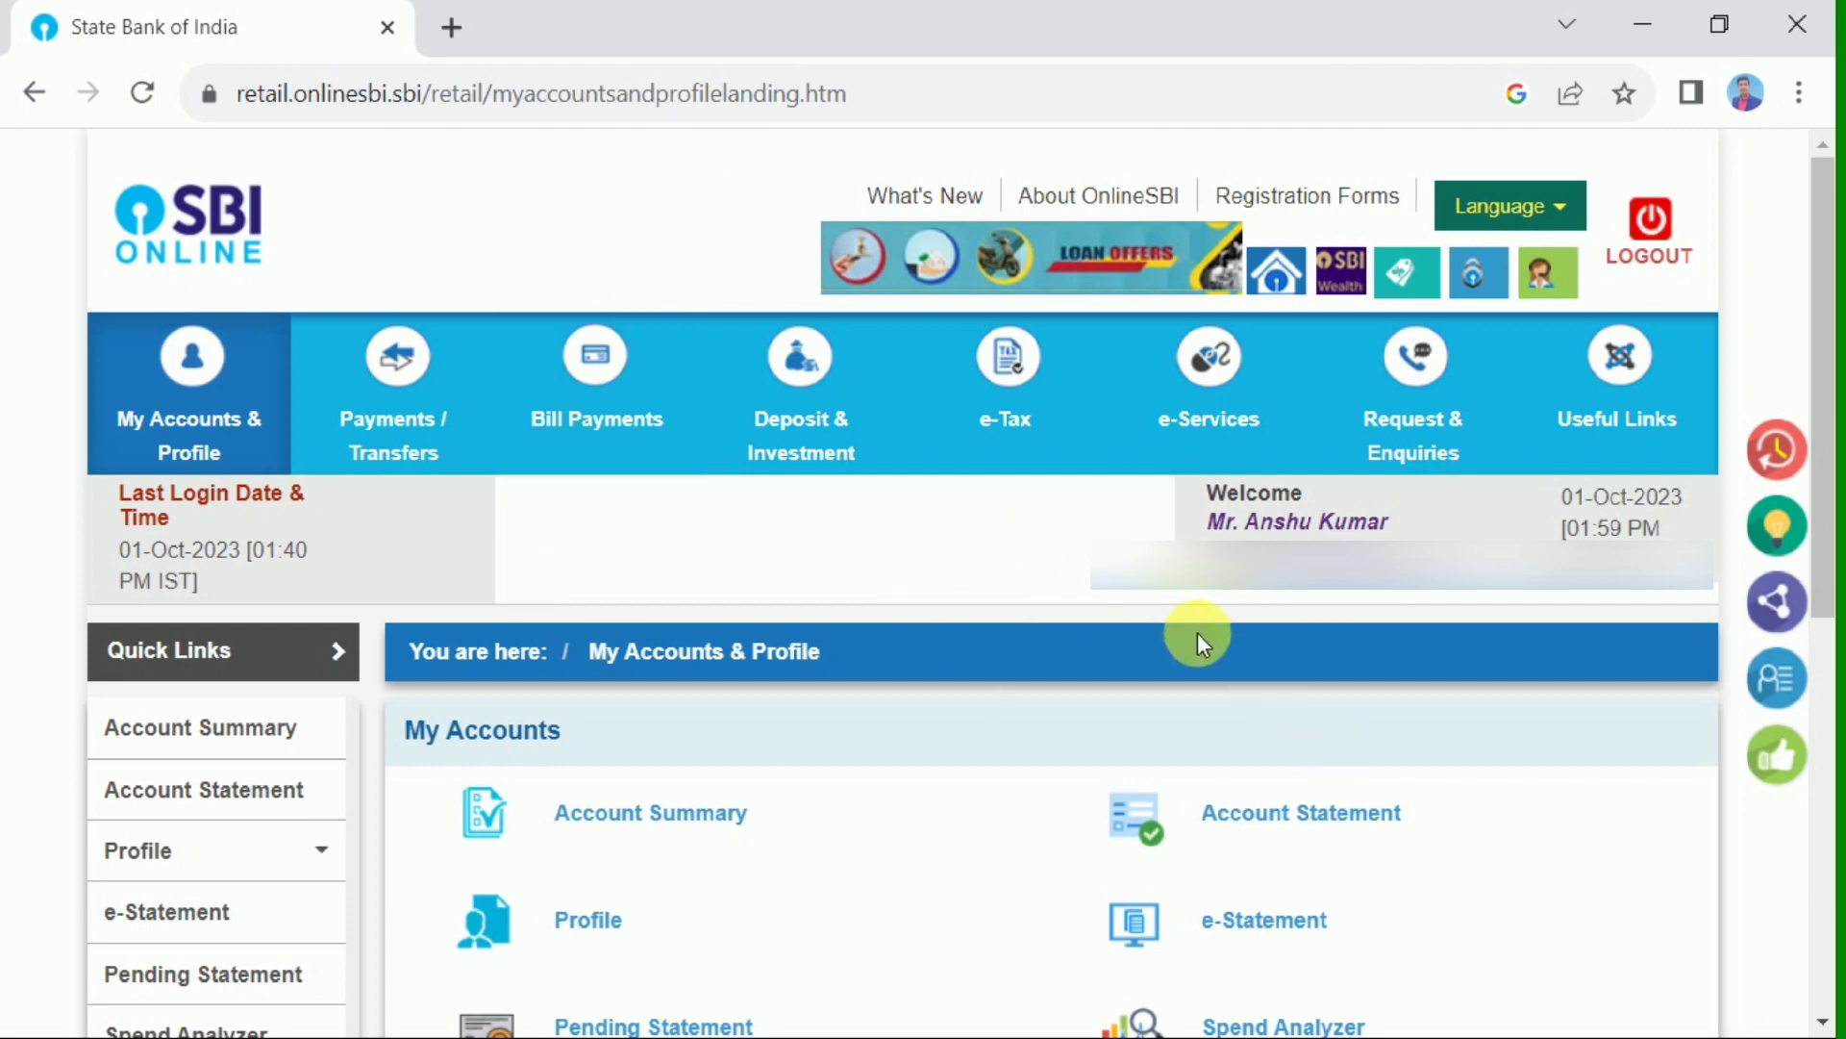
Log out of the net banking session, postponing the feedback rating to next time
left_click(1671, 252)
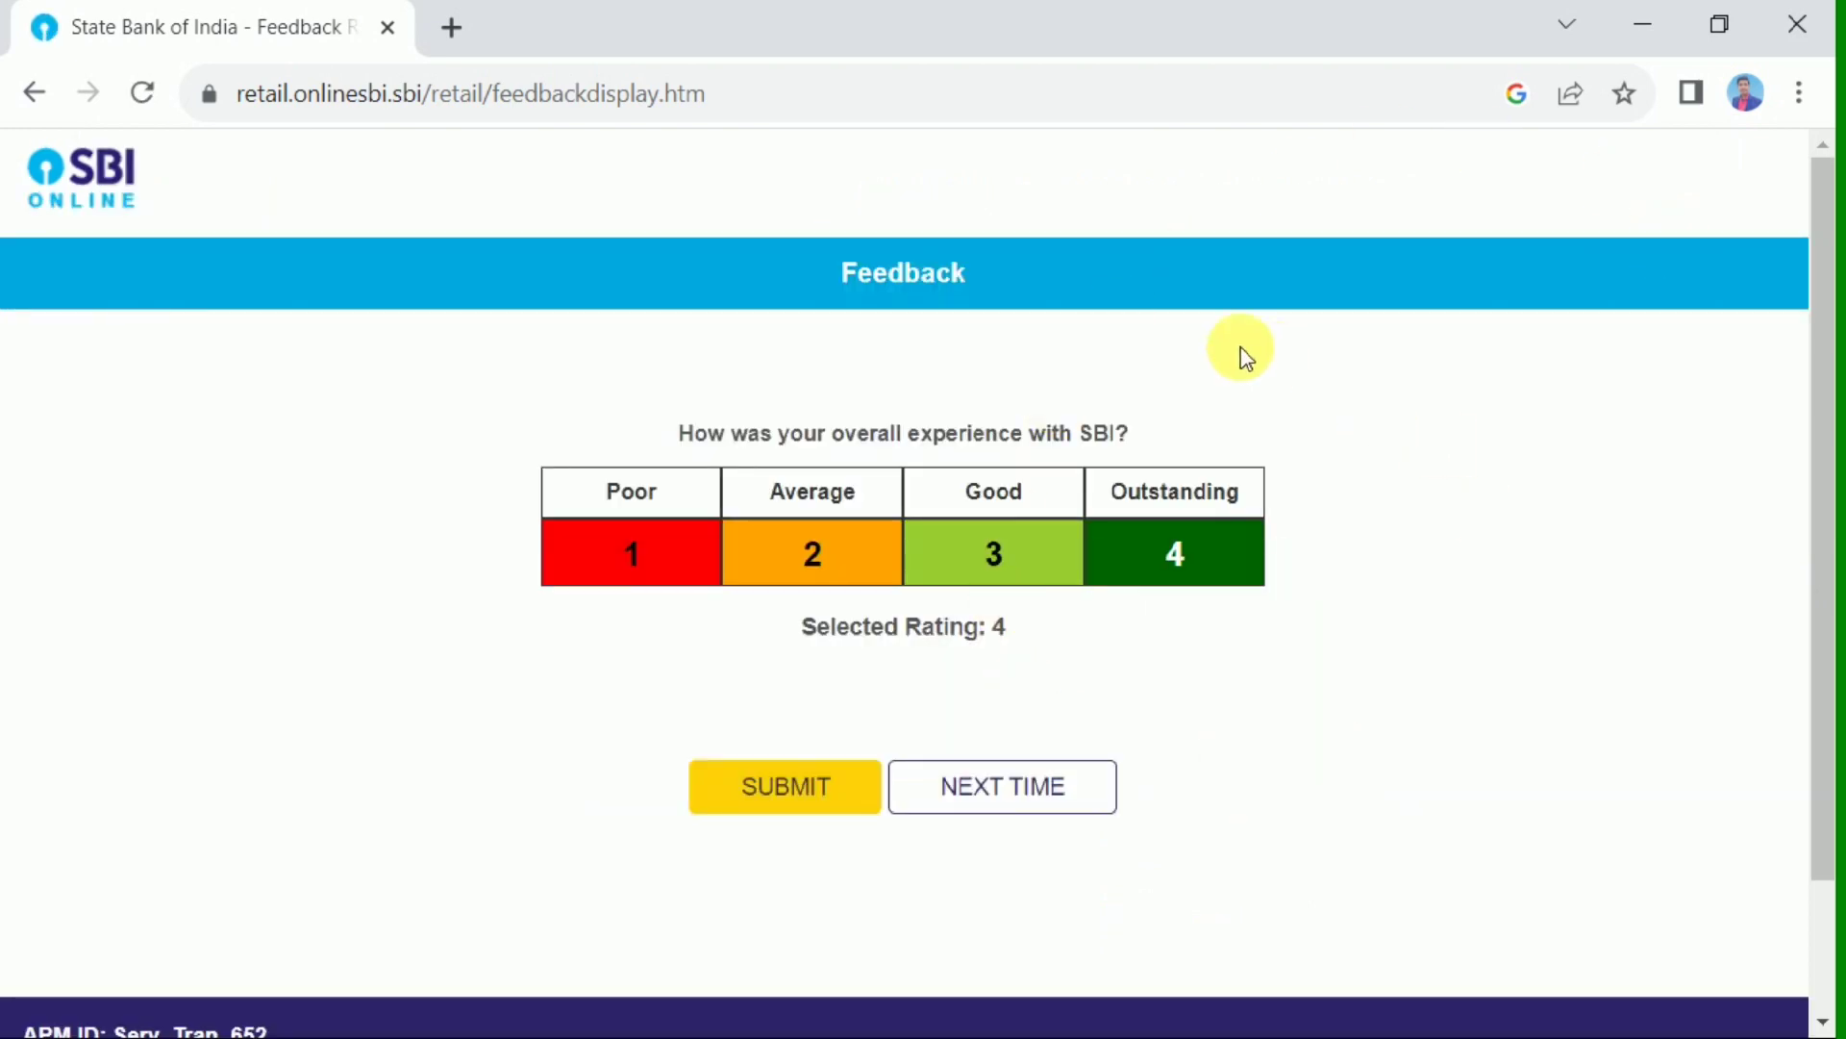
left_click(996, 812)
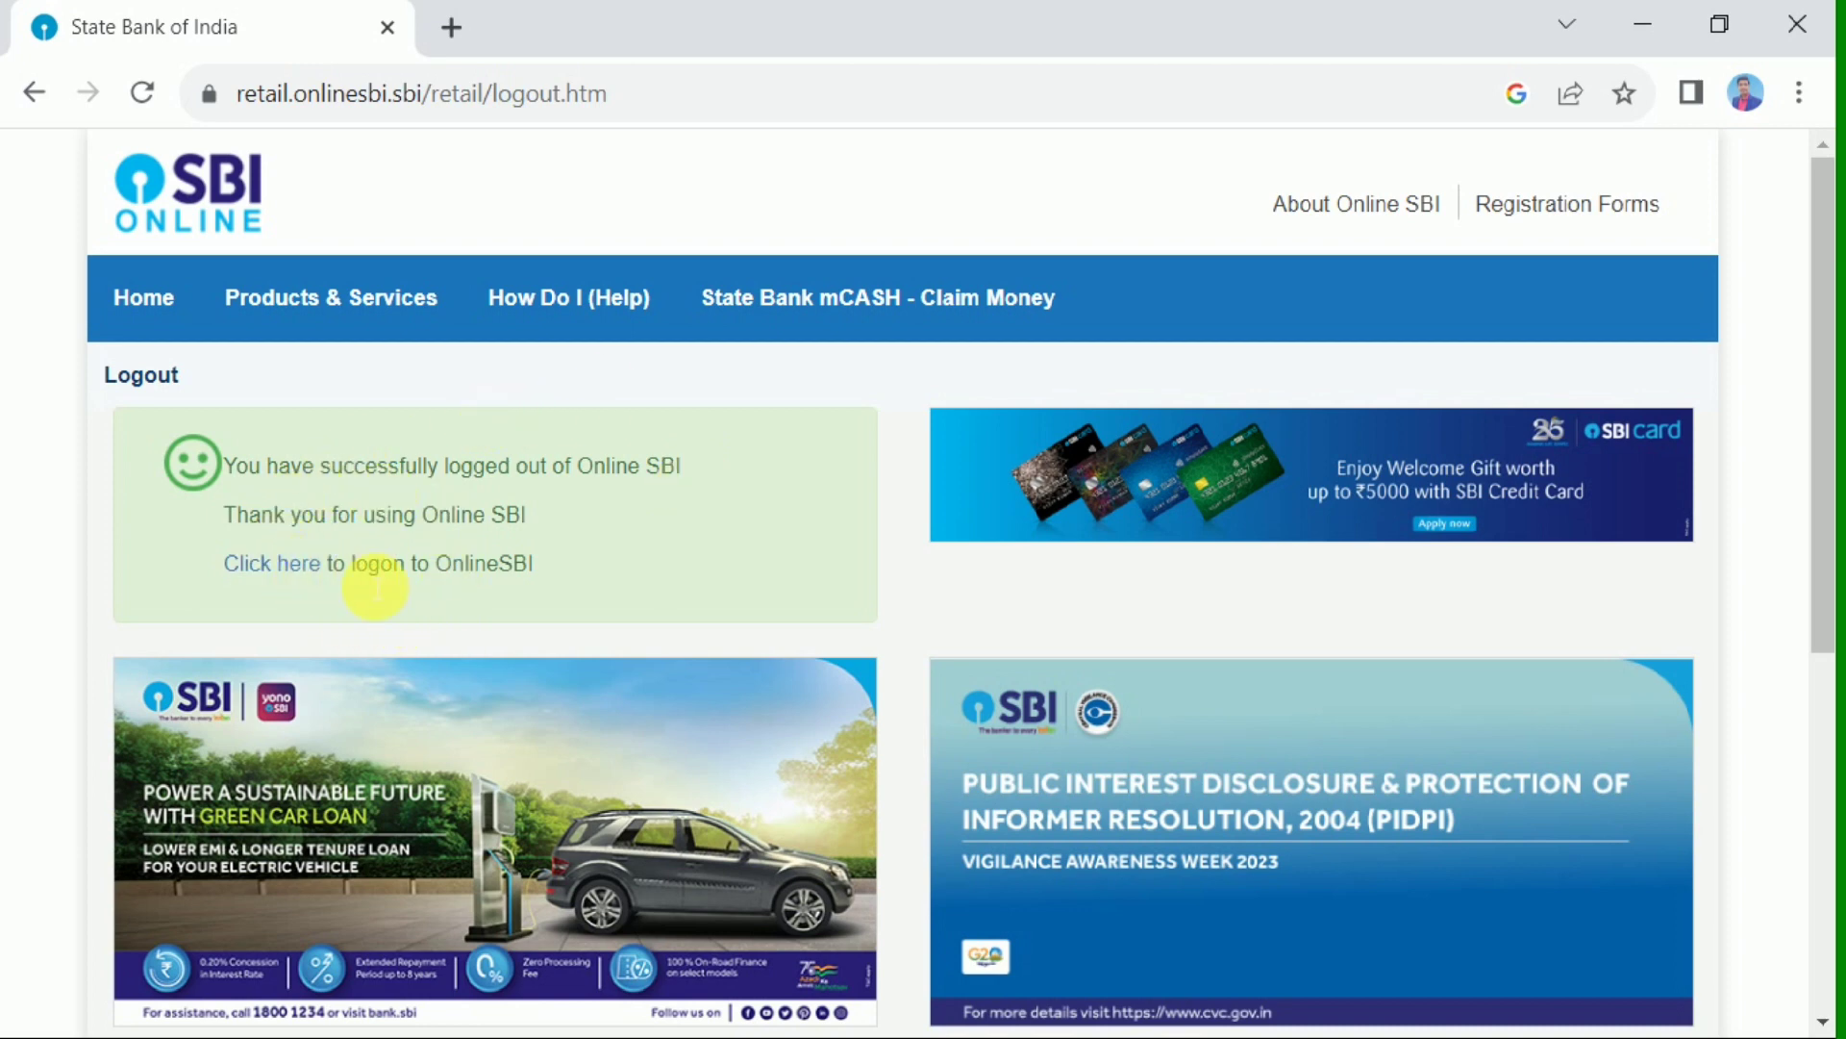
Open the Personal Banking login form from the logout page, and close the browser window
left_click(289, 575)
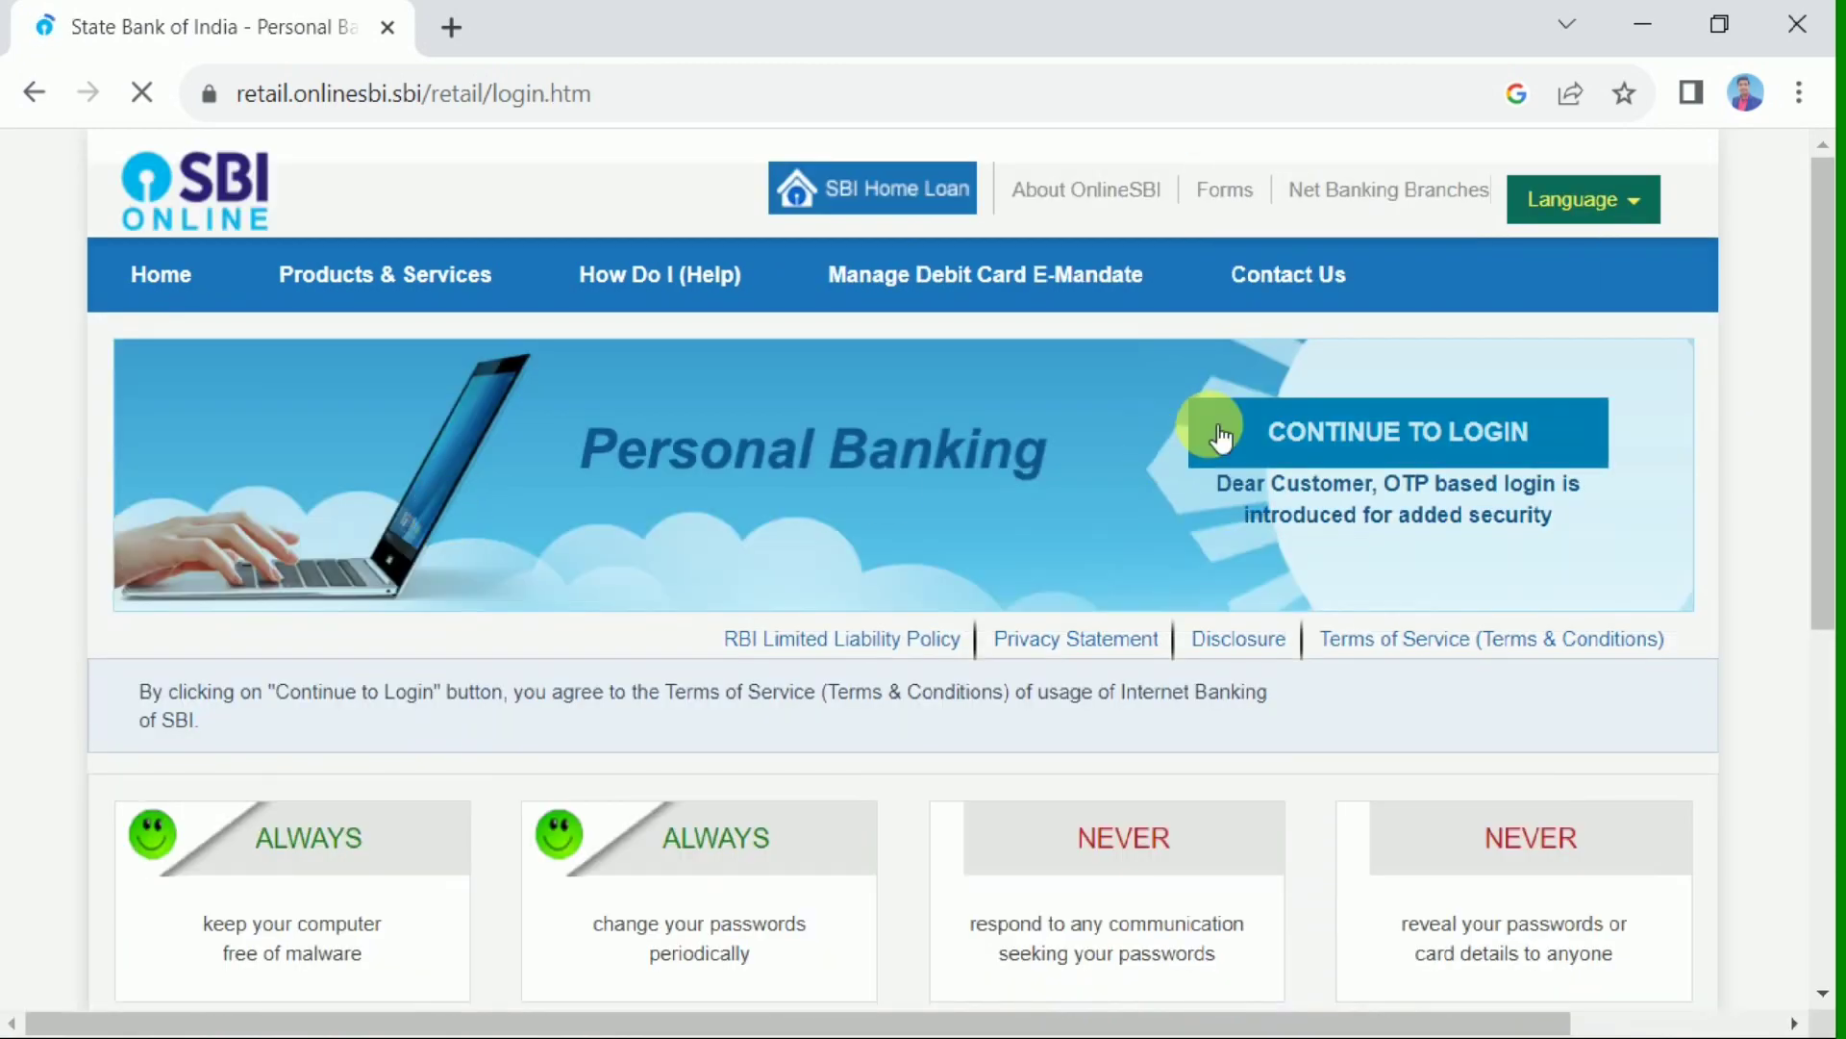
left_click(1240, 423)
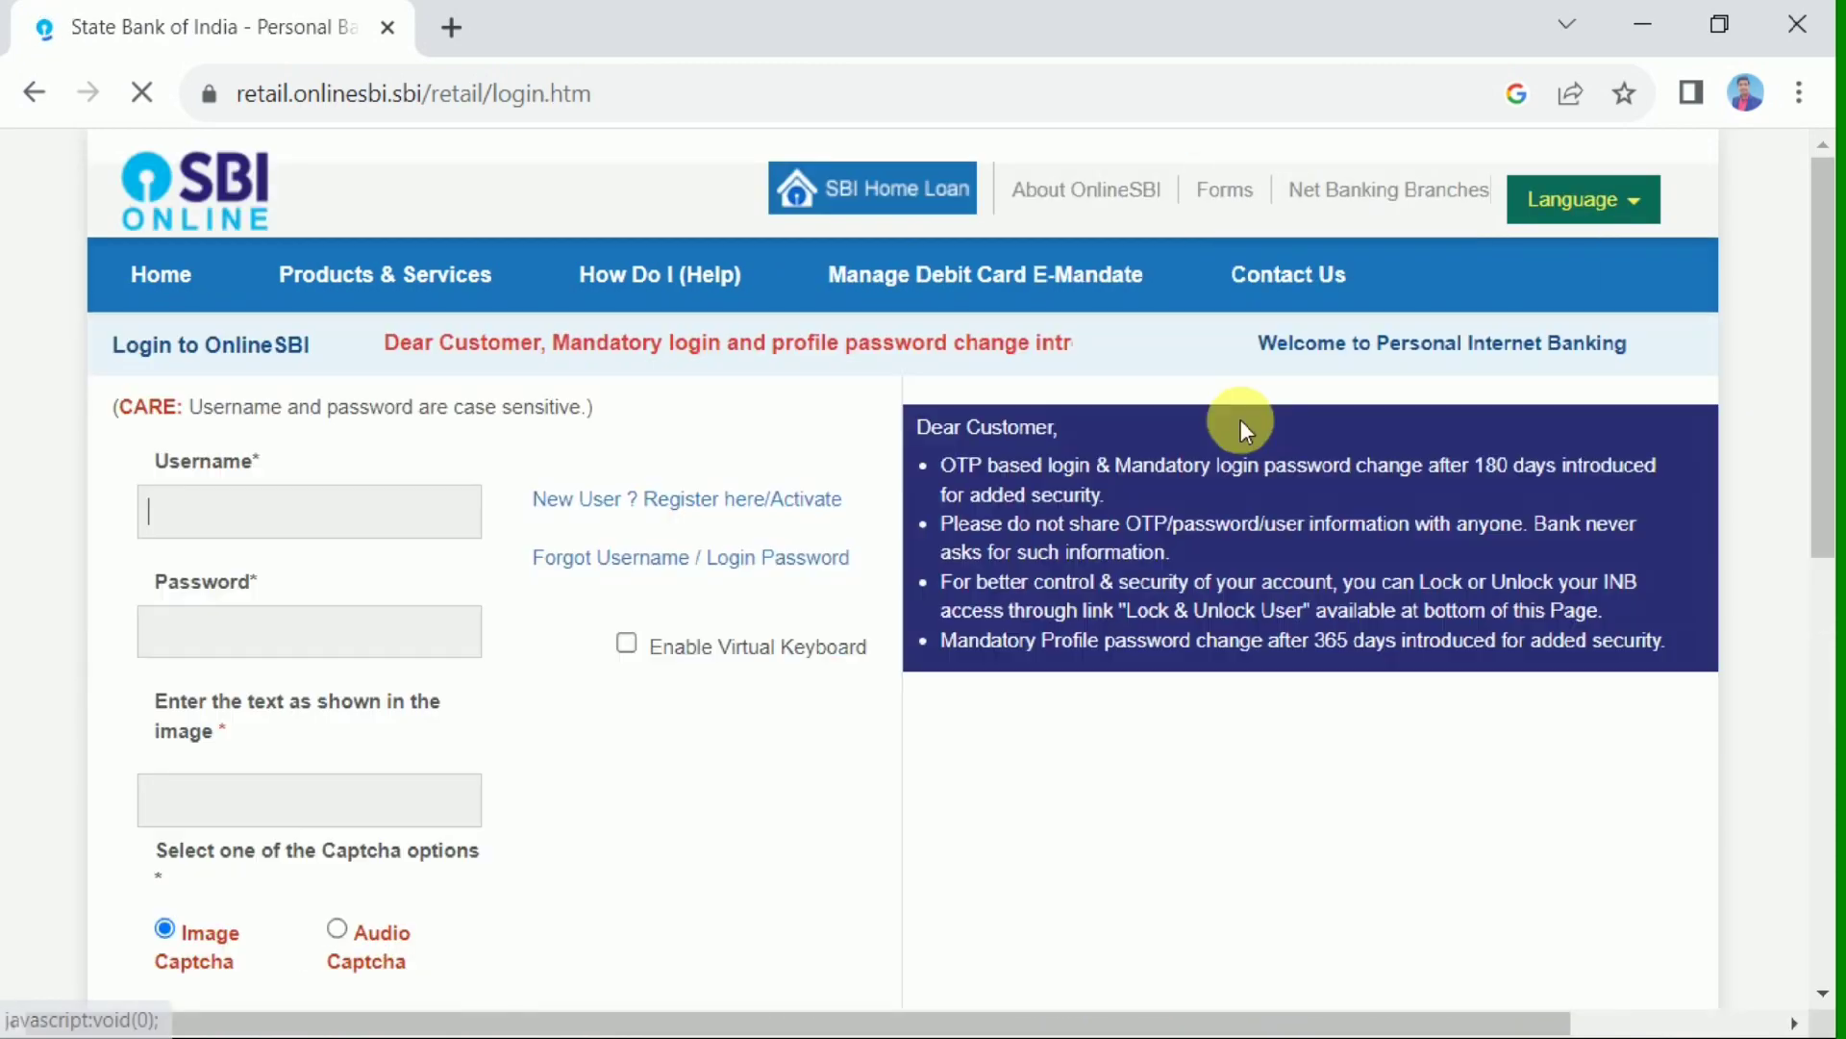
left_click(1798, 24)
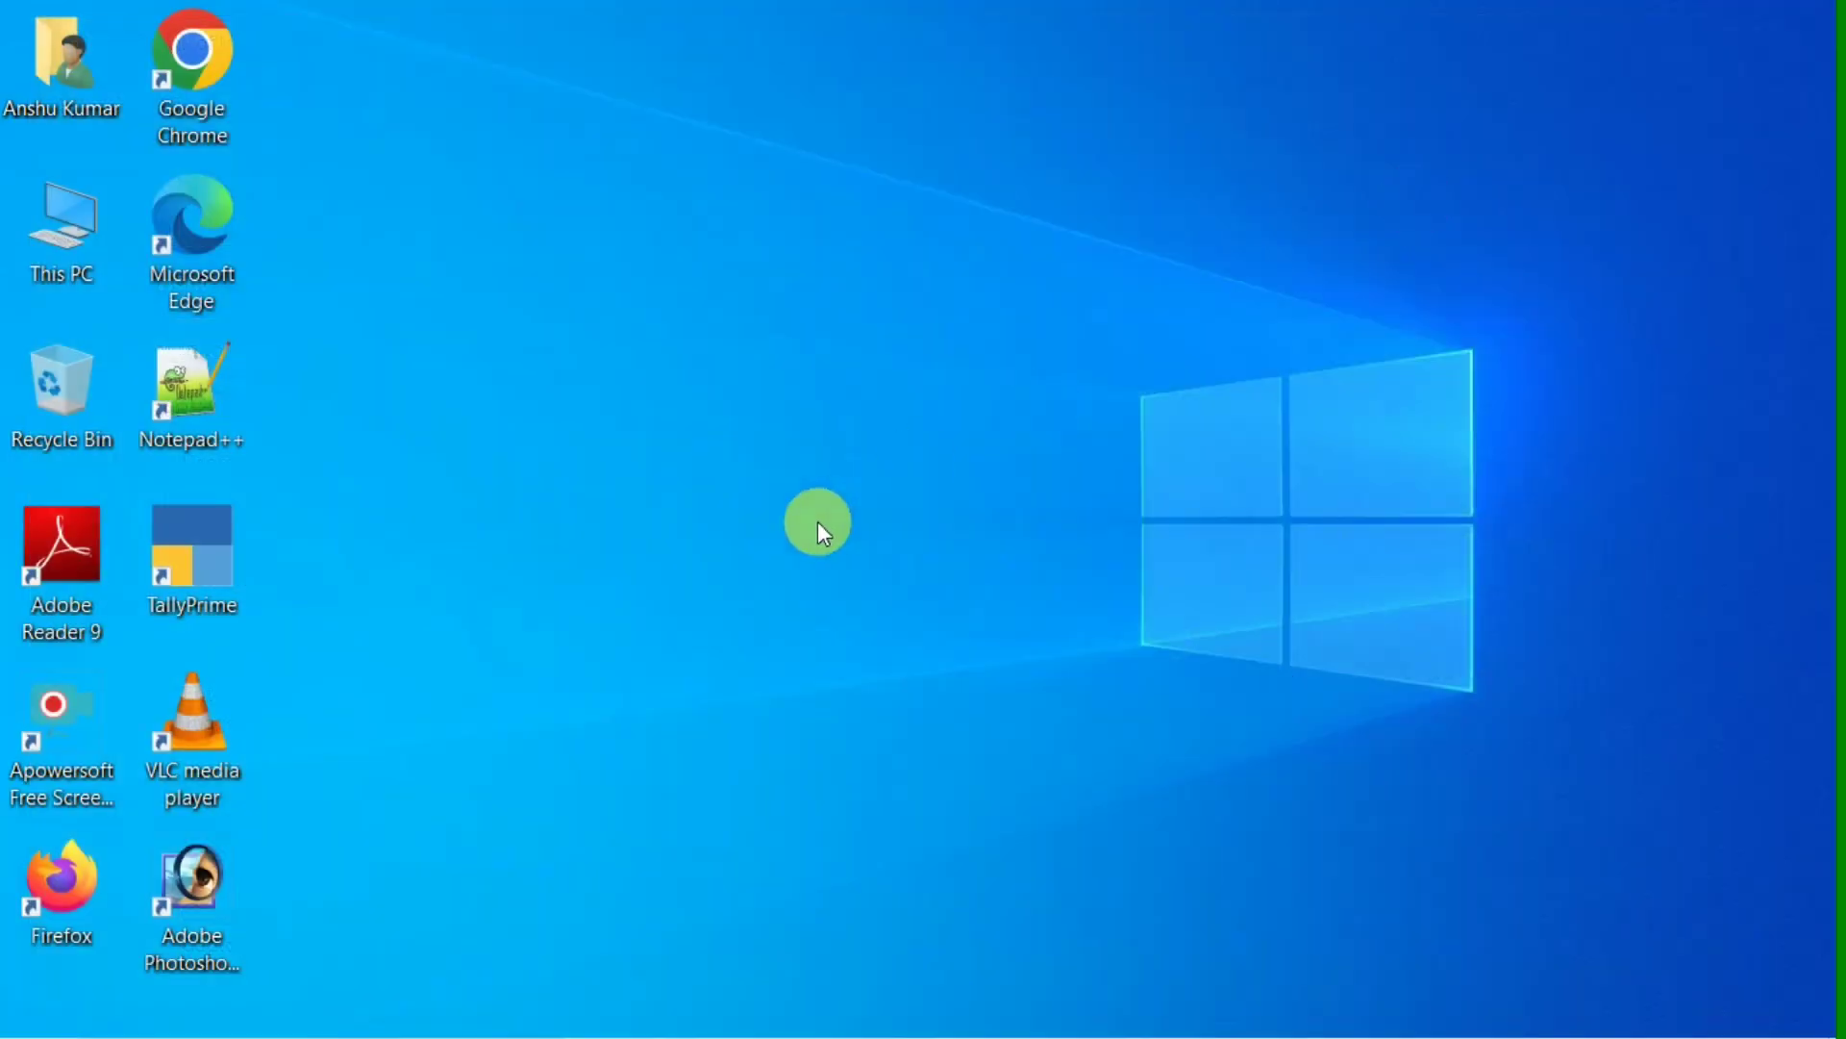